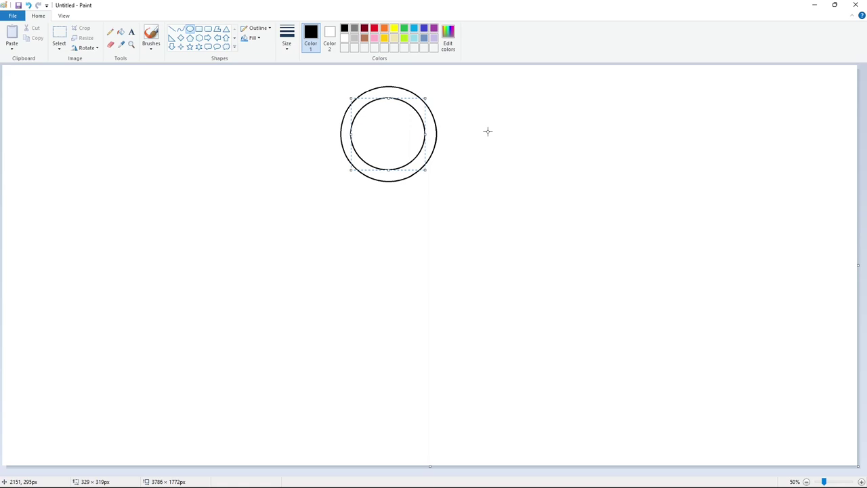
- Copy the double-circle ring and place the duplicate in the empty area near the canvas's upper-left corner
left_click(59, 37)
left_click_drag(309, 81, 474, 203)
key("ctrl+c")
key("ctrl+v")
left_click_drag(81, 117, 72, 144)
left_click(262, 141)
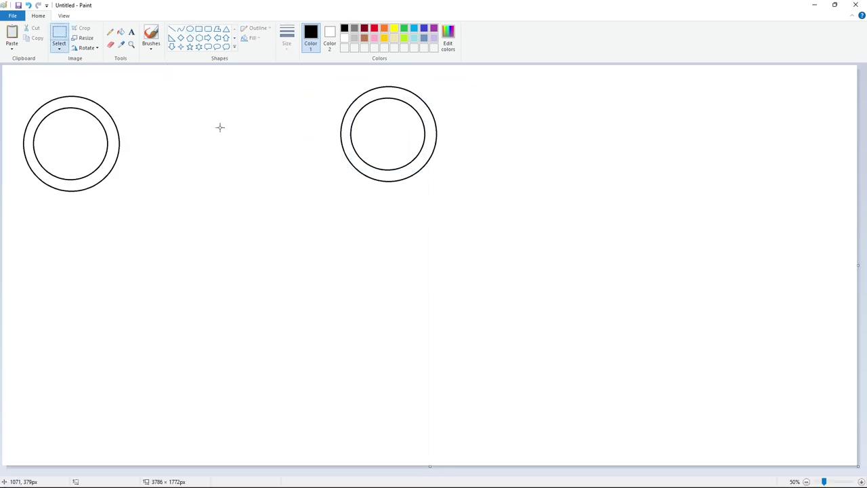
- Draw a horizontal indigo line about 1575 px long across the lower part of the canvas, below the original ring
left_click(171, 29)
left_click(424, 28)
left_click_drag(311, 357, 668, 359)
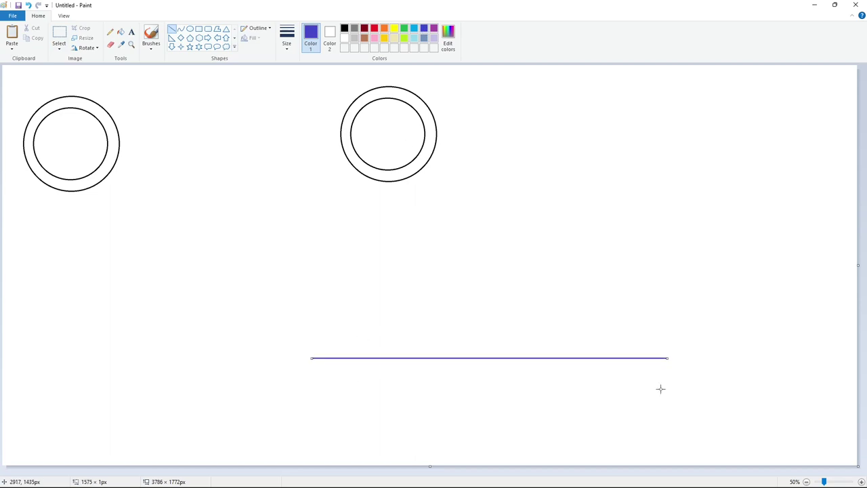
- Paste another copy of the ring with a transparent background and line it up over the original ring
scroll(702, 302, "up", 1)
left_click_drag(393, 474, 588, 473)
key("ctrl+v")
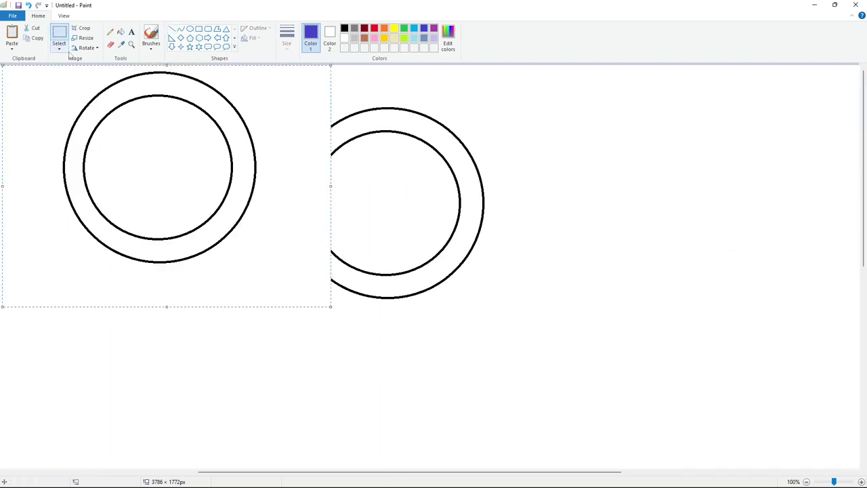
left_click(59, 49)
left_click(128, 131)
left_click_drag(130, 133, 360, 179)
- Move the pasted ring straight down until its outer circle rests on the horizontal indigo line
key("Down")
key("Down")
key("Down")
key("Down")
key("Down")
key("Down")
key("Down")
key("Down")
key("Down")
key("Down")
key("Down")
key("Down")
key("Down")
key("Down")
key("Down")
key("Down")
key("Down")
key("Down")
key("Down")
key("Down")
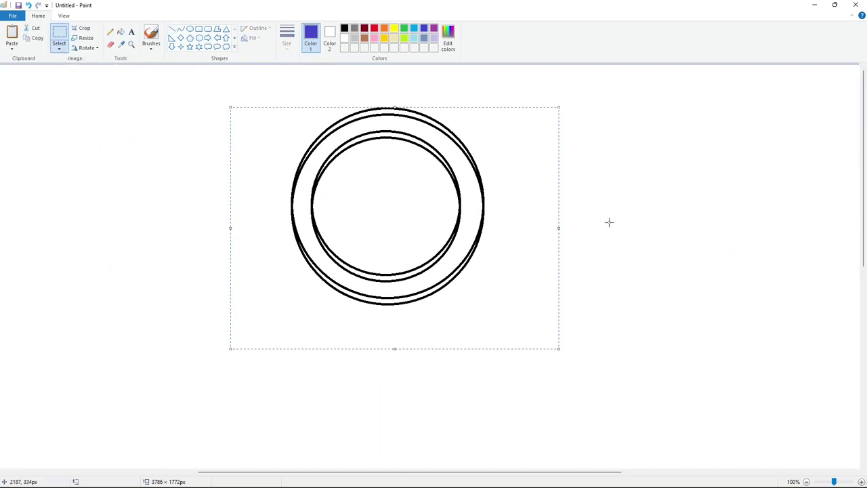
key("Down")
key("Down")
key("Down")
key("Down")
key("Down")
key("Down")
key("Down")
key("Down")
key("Down")
key("Down")
key("Down")
key("Down")
key("Down")
key("Down")
key("Down")
key("Down")
key("Down")
key("Down")
key("Down")
key("Down")
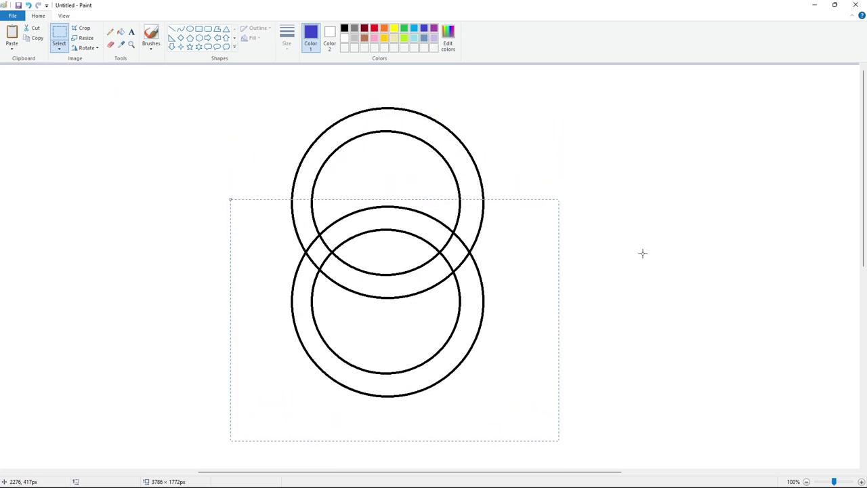
key("Down")
key("Down")
key("Down")
key("Down")
key("Down")
key("Down")
key("Down")
key("Down")
key("Down")
key("Down")
key("Down")
key("Down")
key("Down")
key("Down")
key("Down")
key("Down")
key("Down")
key("Down")
key("Down")
key("Down")
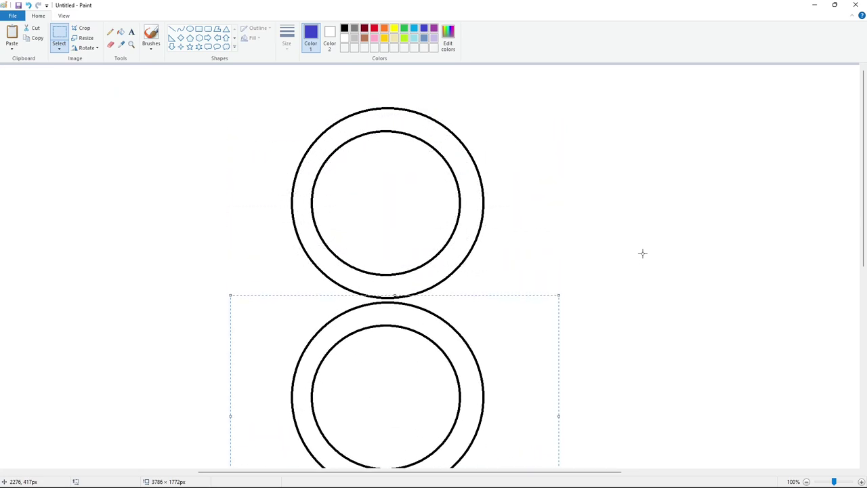
key("Down")
key("Down")
key("Down")
key("Down")
key("Down")
key("Down")
key("Down")
key("Down")
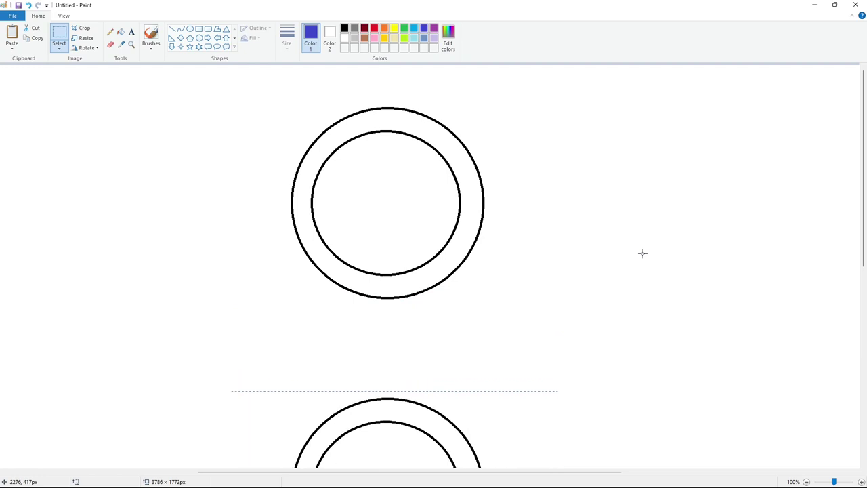
scroll(643, 253, "down", 5)
key("Down")
key("Down")
key("Down")
key("Down")
key("Down")
key("Down")
key("Down")
key("Down")
key("Down")
key("Down")
key("Down")
key("Down")
key("Down")
key("Down")
key("Down")
key("Down")
key("Down")
key("Down")
key("Down")
key("Down")
key("Down")
key("Down")
key("Down")
key("Down")
key("Down")
key("Down")
key("Down")
key("Down")
key("Down")
key("Down")
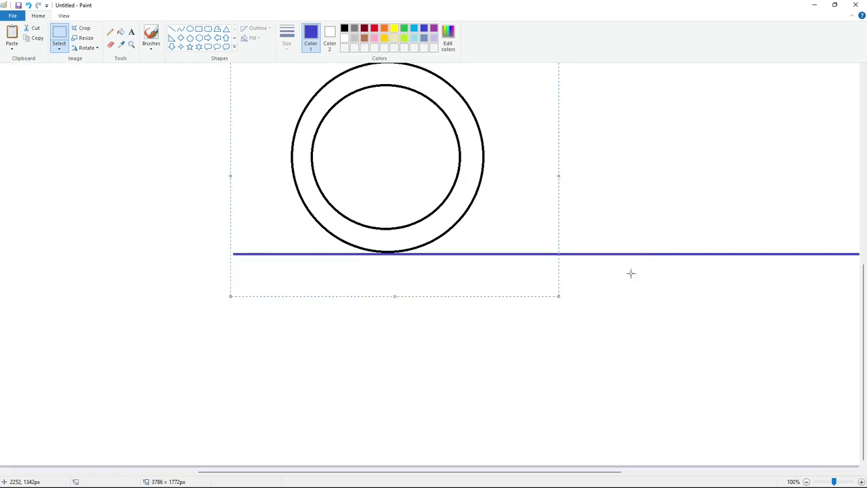
left_click(630, 273)
scroll(631, 273, "up", 3)
left_click_drag(863, 238, 863, 255)
left_click(172, 28)
left_click(345, 29)
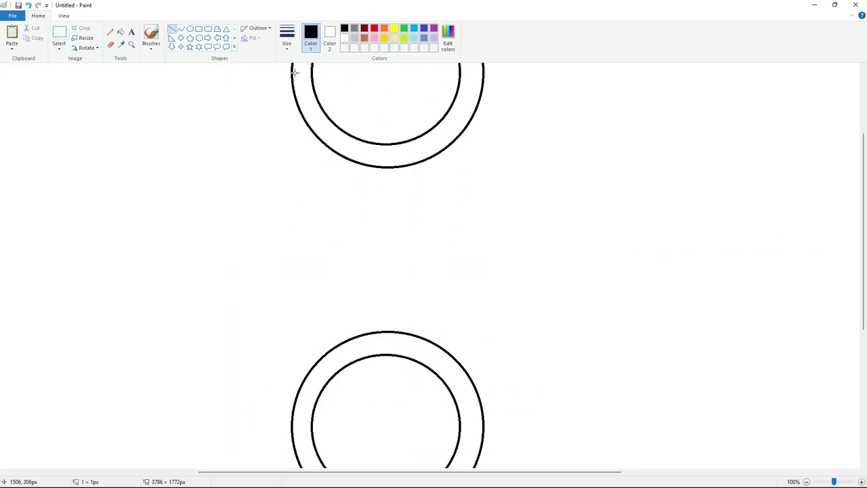
left_click_drag(294, 73, 292, 426)
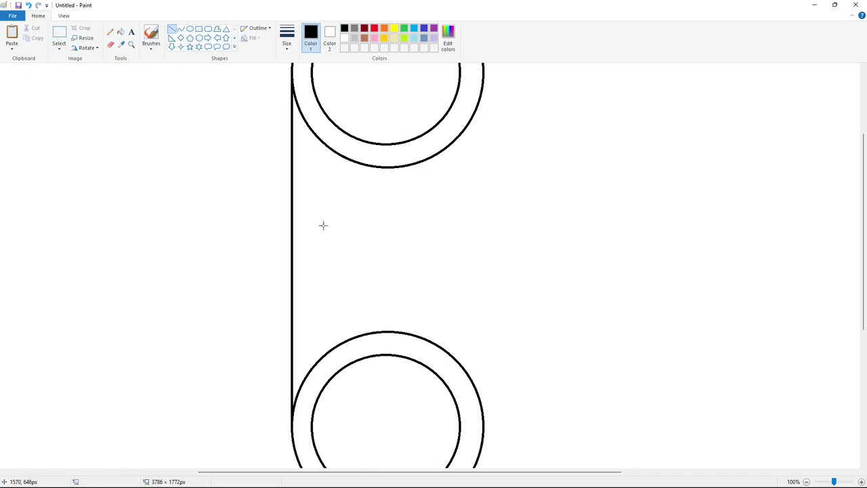
left_click_drag(316, 69, 316, 411)
key("Left")
key("Left")
key("Left")
key("Left")
key("Left")
key("Left")
key("Left")
key("Left")
key("Left")
key("Left")
left_click(402, 246)
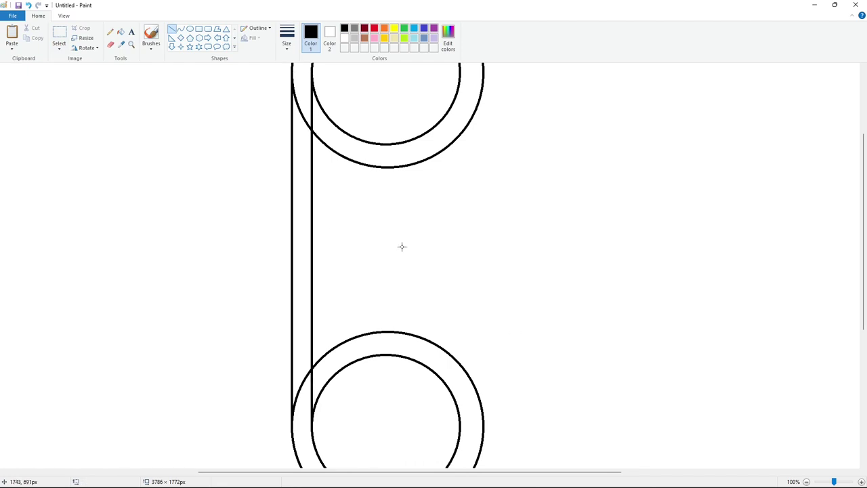
key("ctrl+z")
key("ctrl+z")
- Draw a vertical indigo line connecting the left edges of the upper and lower outer circles
left_click(424, 28)
left_click_drag(297, 68, 309, 439)
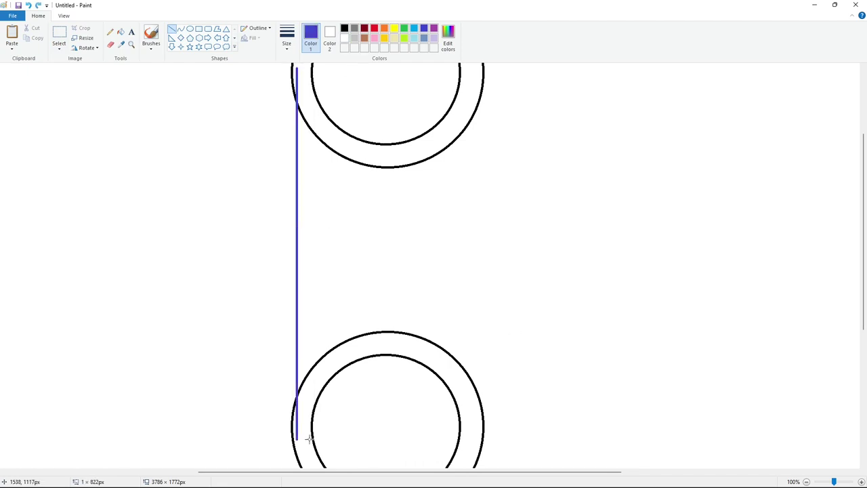
key("Left")
key("Left")
key("Left")
key("Left")
key("Left")
key("Left")
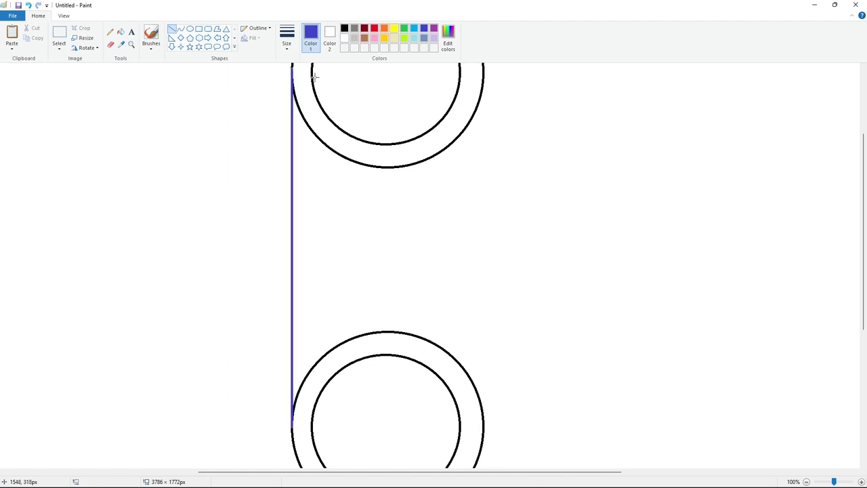
- Draw a vertical indigo line joining the left edges of the inner circles, and fill the black arcs crossing between both lines white
left_click_drag(317, 70, 317, 429)
key("Left")
key("Left")
key("Left")
key("Left")
key("Left")
key("Left")
key("Left")
key("Left")
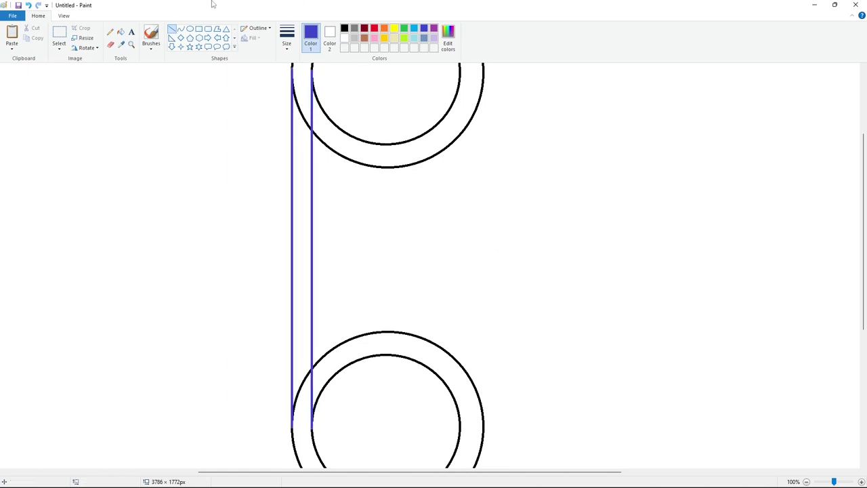
left_click(121, 32)
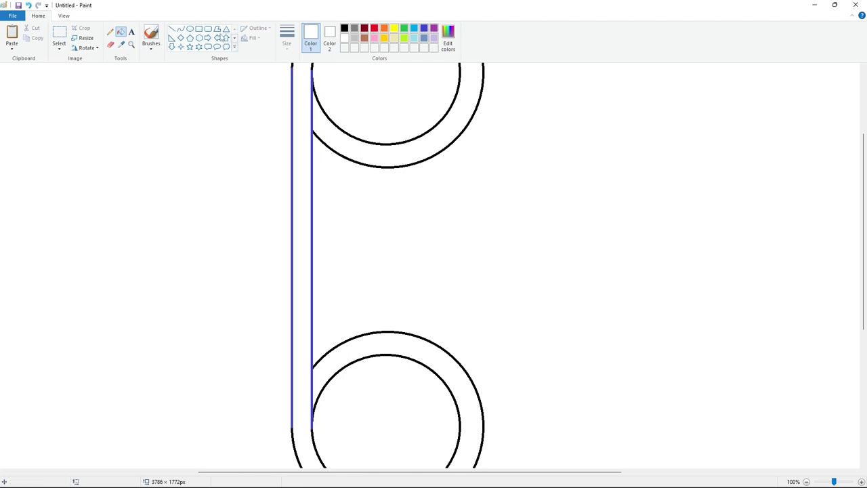
- Draw a vertical indigo line connecting the right edges of the upper and lower outer circles
left_click(172, 29)
left_click_drag(481, 70, 481, 426)
key("Right")
key("Right")
key("Right")
key("Right")
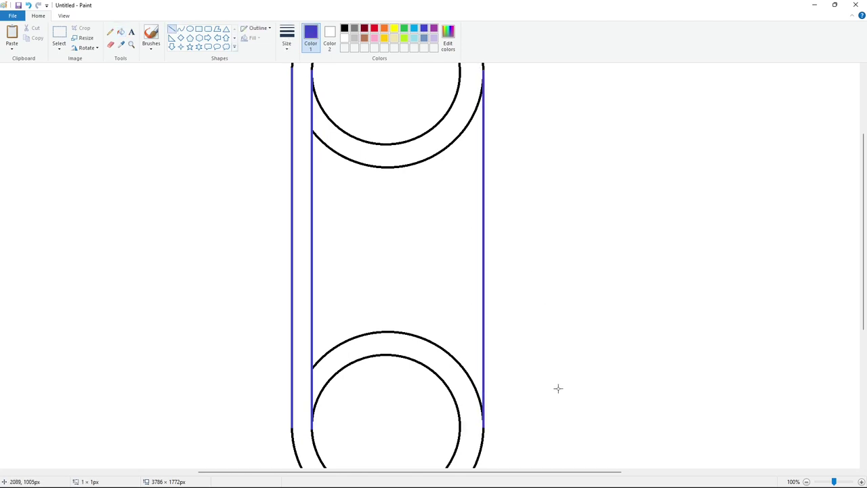
- Draw a vertical indigo line joining the right edges of the upper and lower inner circles, nudged into alignment
left_click_drag(457, 70, 456, 428)
key("Right")
key("Right")
key("Right")
key("Right")
key("Right")
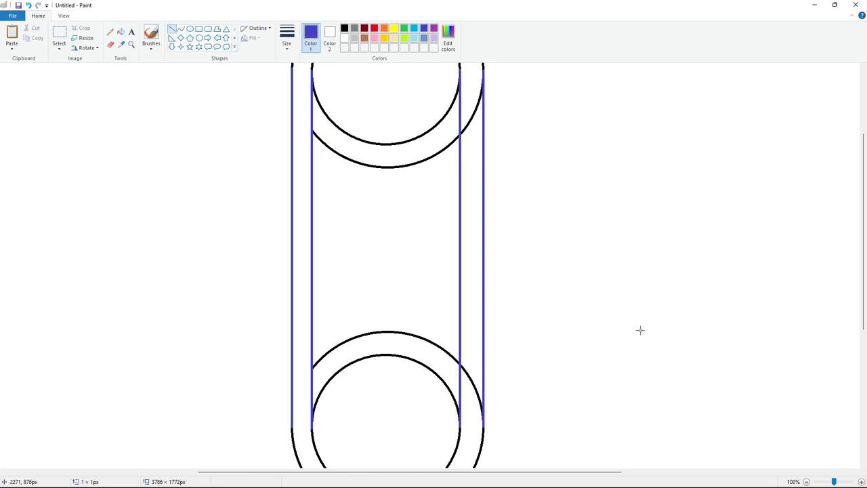
- Fill the remaining black circle arcs between the vertical indigo lines white, leaving only the rounded ends
left_click(121, 32)
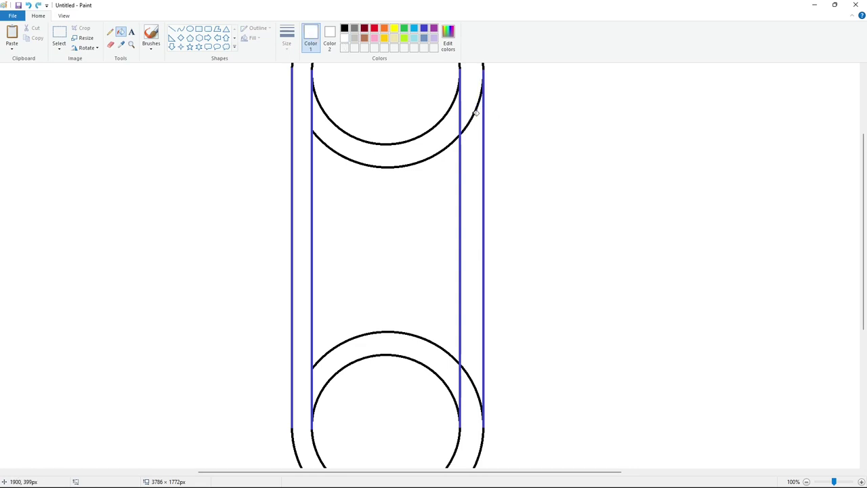
left_click(476, 113)
left_click(463, 376)
left_click(406, 354)
left_click(407, 330)
left_click(408, 165)
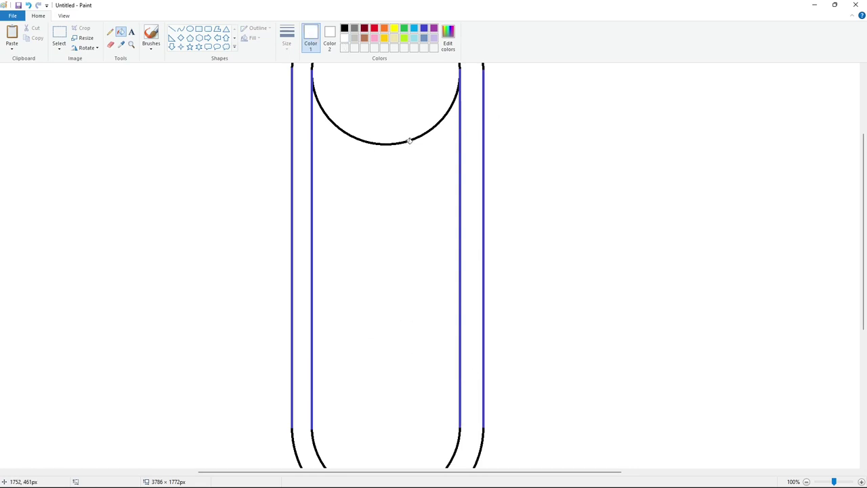
left_click(408, 141)
- Fill the four vertical indigo lines of the upright oblong black
left_click(312, 119)
left_click(293, 128)
left_click(461, 151)
left_click(484, 156)
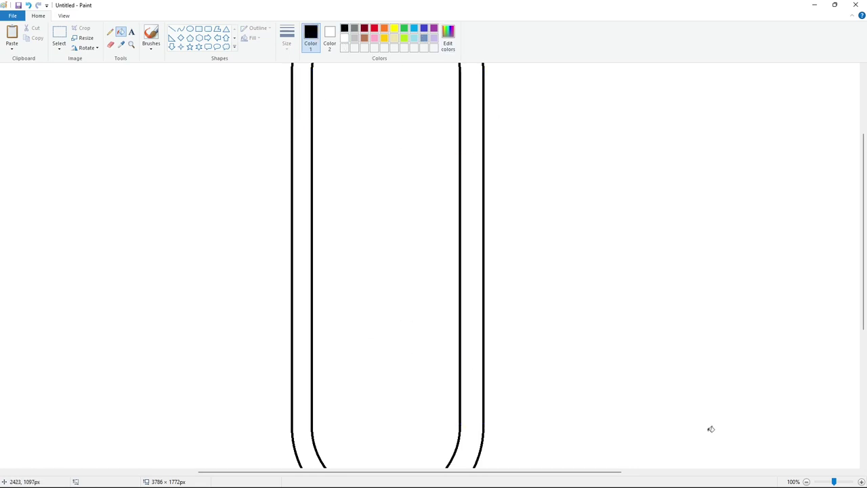
- Paste a copy of the double-circle ring and place it just right of the upper part of the upright oblong
scroll(678, 323, "down", 1)
key("ctrl+v")
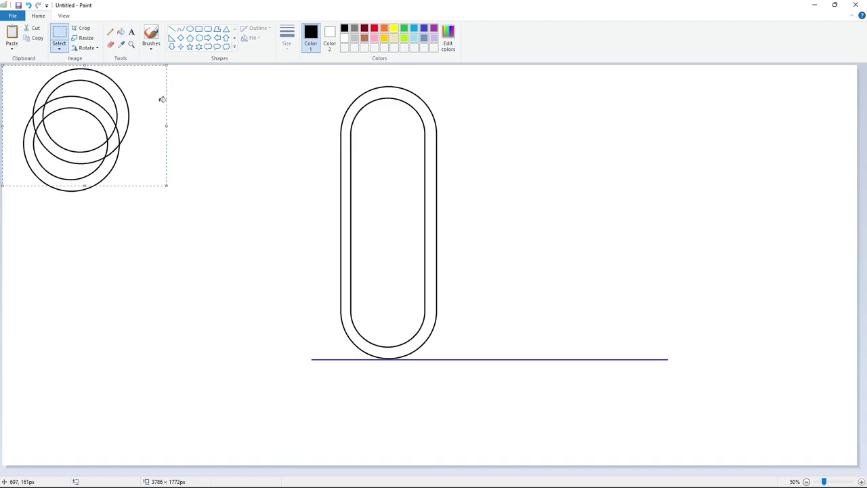
left_click_drag(67, 115, 490, 166)
- Draw a 45-degree black line about 321 × 315 px and move it to the empty area right of the new ring
left_click(172, 28)
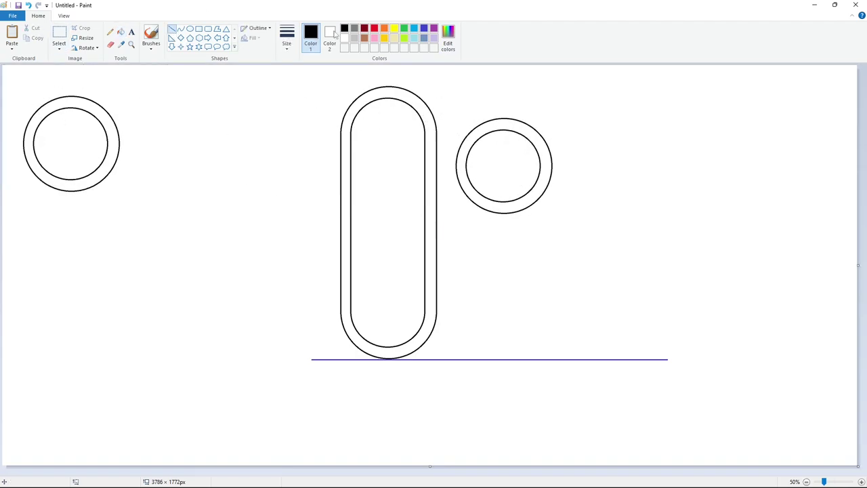
left_click_drag(476, 126, 401, 198)
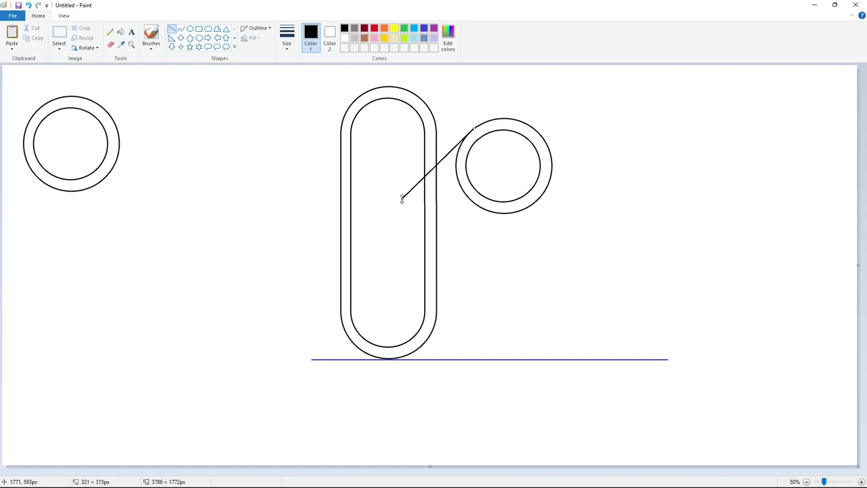
left_click_drag(447, 155, 676, 181)
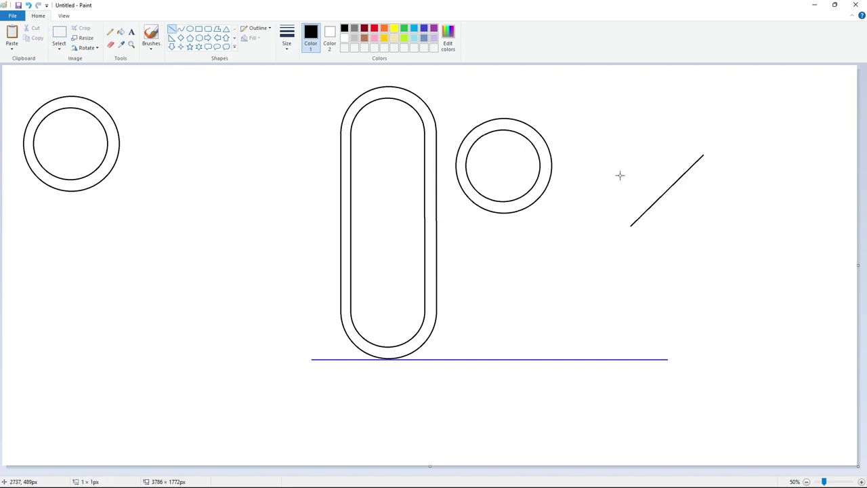
- Copy the loose diagonal line together with the blank area around it
left_click(59, 32)
left_click_drag(728, 122, 612, 281)
key("ctrl+c")
scroll(700, 346, "up", 1)
left_click_drag(418, 473, 676, 473)
key("ctrl+v")
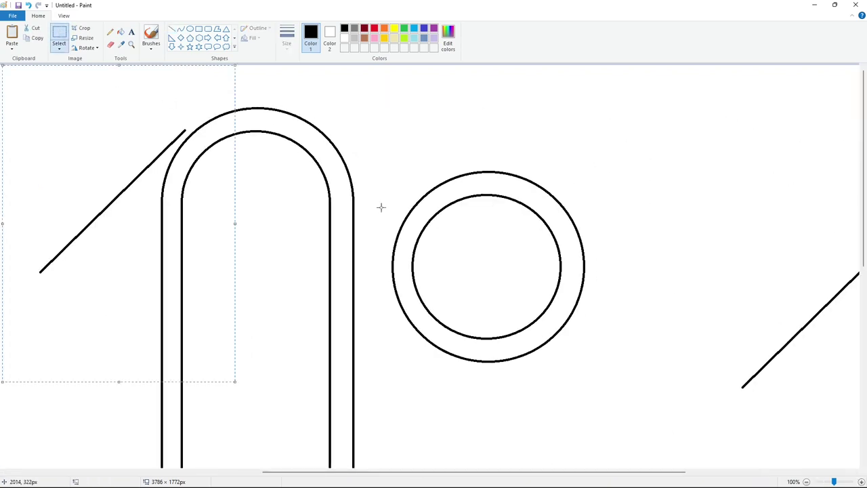
left_click_drag(126, 202, 362, 273)
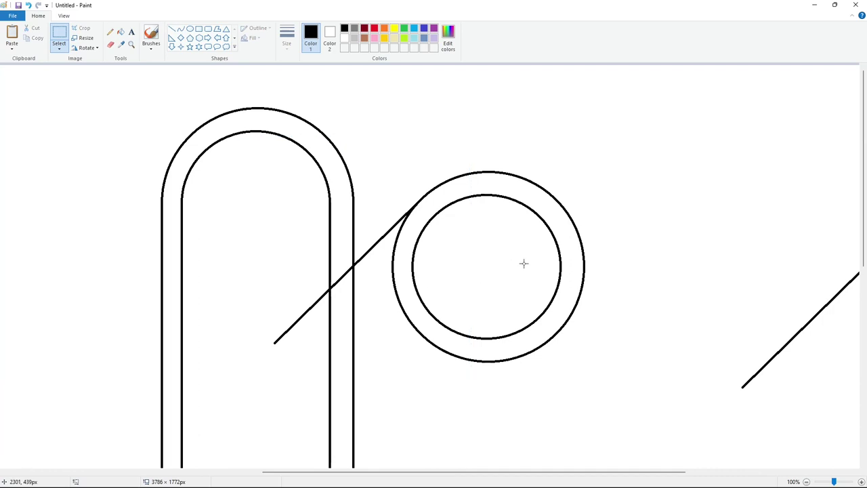
key("Delete")
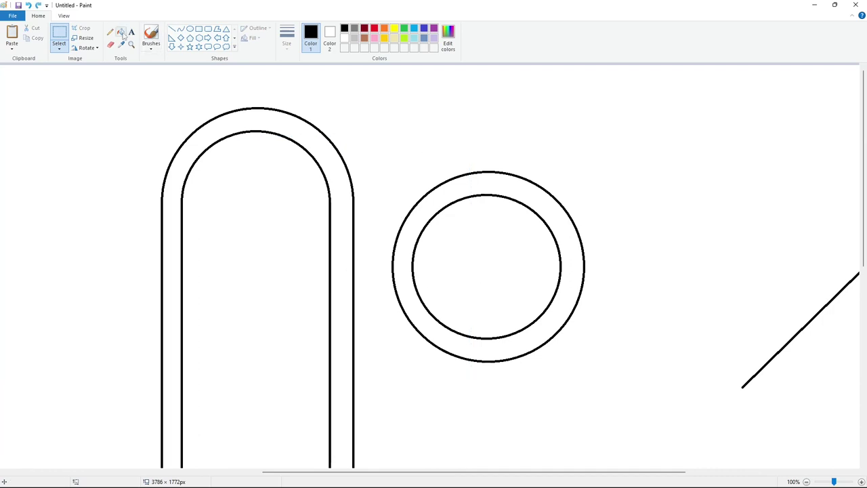
- Fill both circles of the ring and both outlines of the upright oblong indigo
left_click(120, 32)
left_click(423, 28)
left_click(536, 181)
left_click(534, 209)
left_click(354, 180)
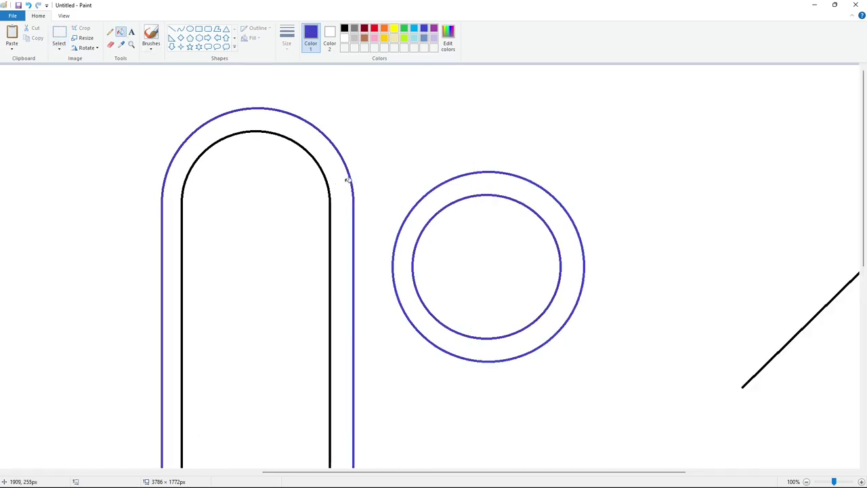
left_click(331, 181)
- Paste two copies of the diagonal line, placing them tangent to the upper-left edges of the ring's outer and inner circles
key("ctrl+v")
left_click_drag(159, 186, 402, 248)
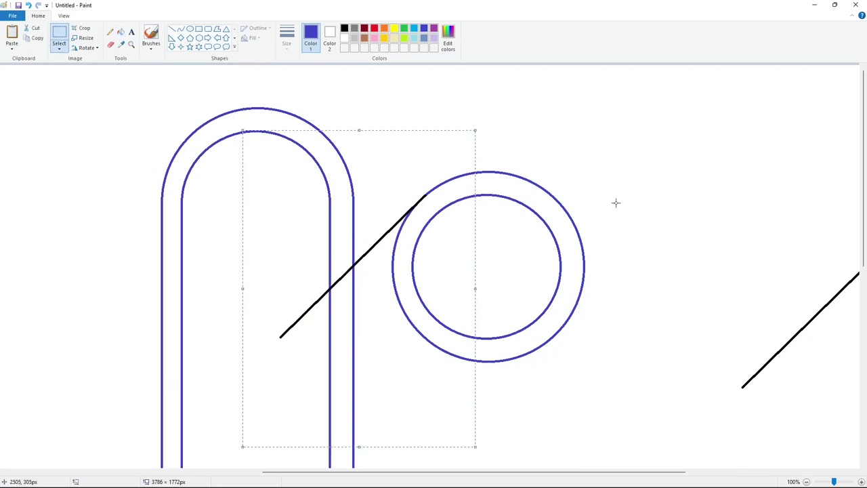
key("ctrl+v")
left_click_drag(160, 182, 409, 266)
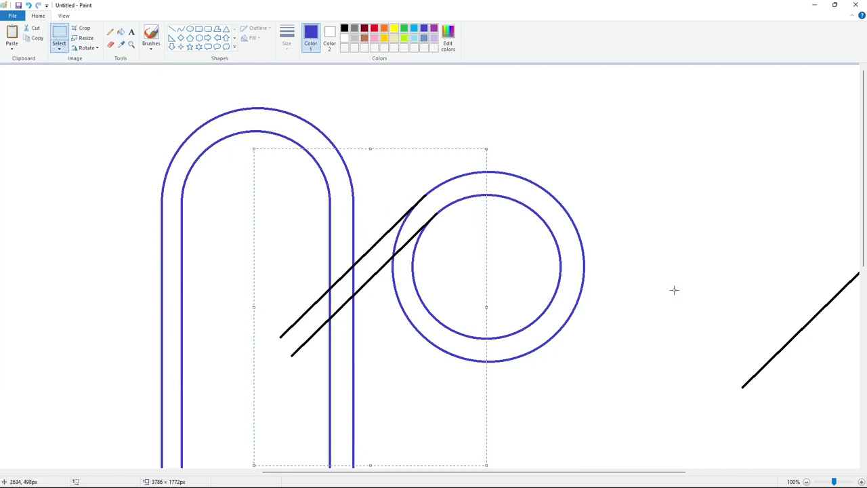
- Paste two more diagonal lines tangent to the lower-right edges of the ring's outer and inner circles
key("ctrl+v")
left_click_drag(138, 205, 508, 384)
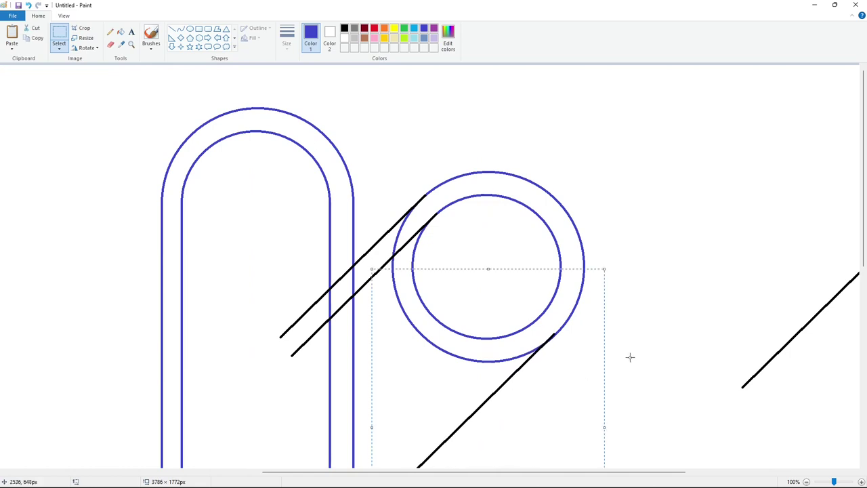
left_click(629, 357)
key("ctrl+v")
left_click_drag(139, 195, 492, 381)
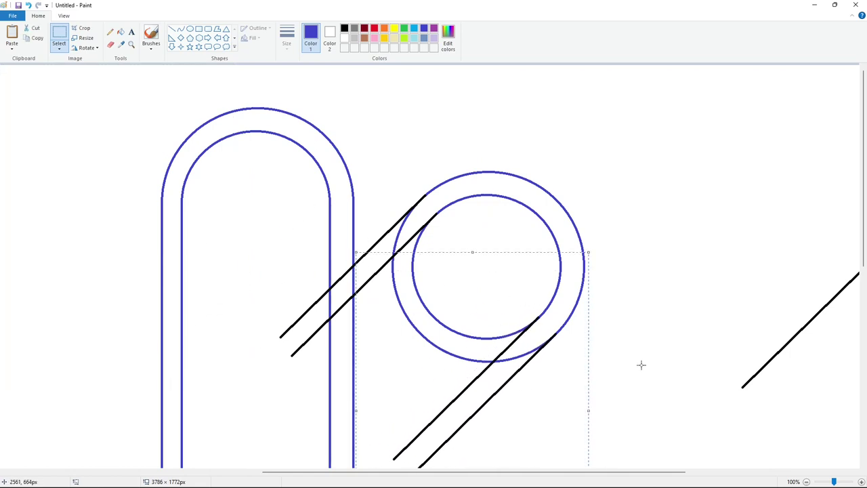
left_click(641, 364)
- Fill the lower-left arcs of the ring white so only the bend between the diagonal line pairs remains
left_click(120, 32)
left_click(345, 38)
left_click(399, 234)
left_click(416, 258)
left_click(395, 296)
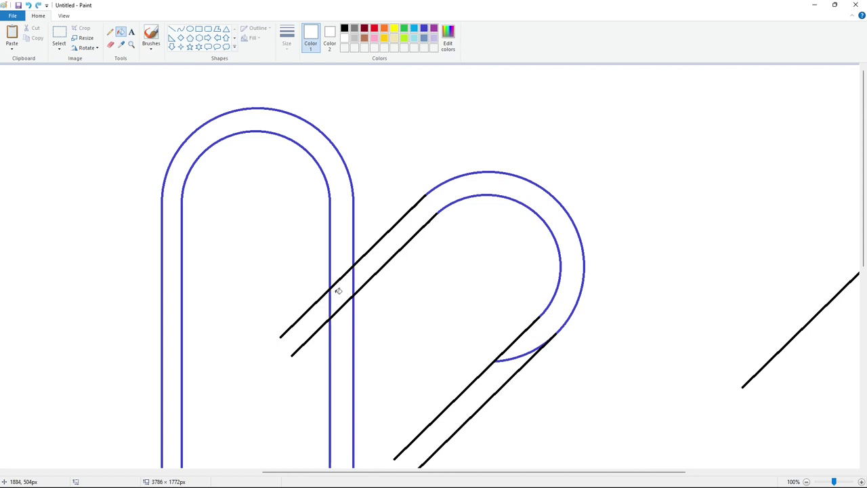
scroll(364, 201, "down", 3)
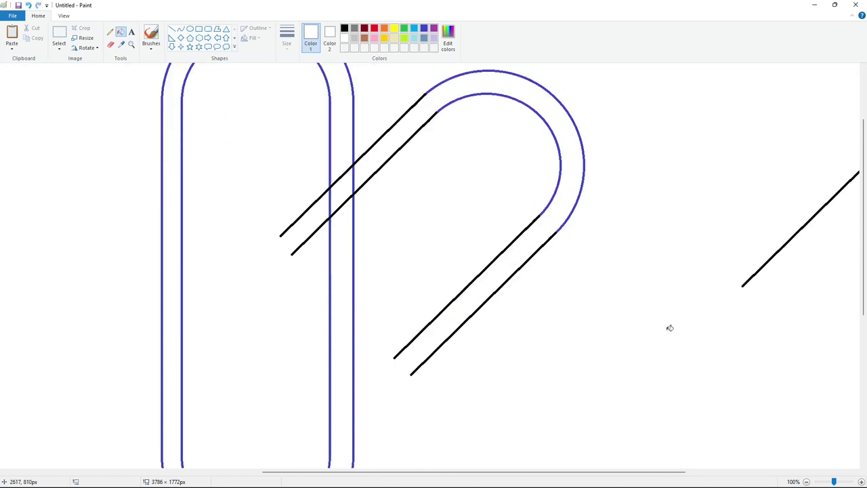
scroll(669, 328, "down", 1)
key("ctrl+v")
left_click_drag(54, 150, 486, 314)
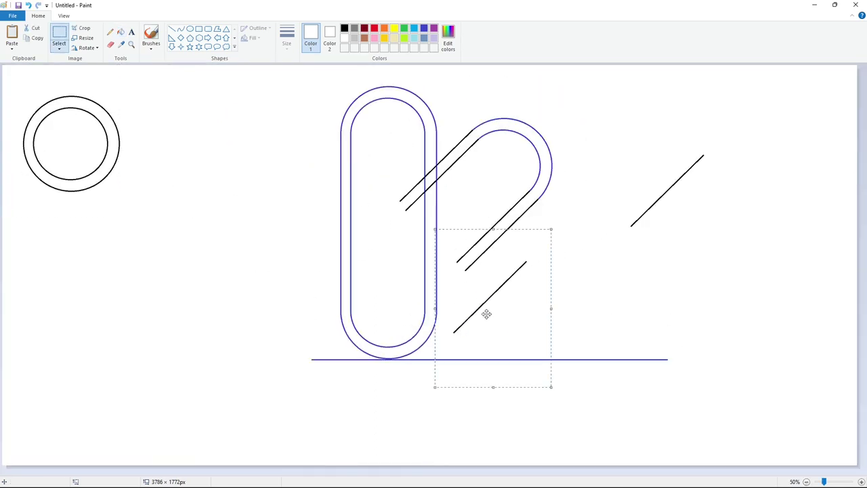
key("Delete")
- Copy the spare ring and place the copy on the horizontal line, directly below the upper bend
left_click_drag(5, 71, 187, 253)
key("ctrl+c")
key("ctrl+v")
left_click_drag(74, 149, 510, 322)
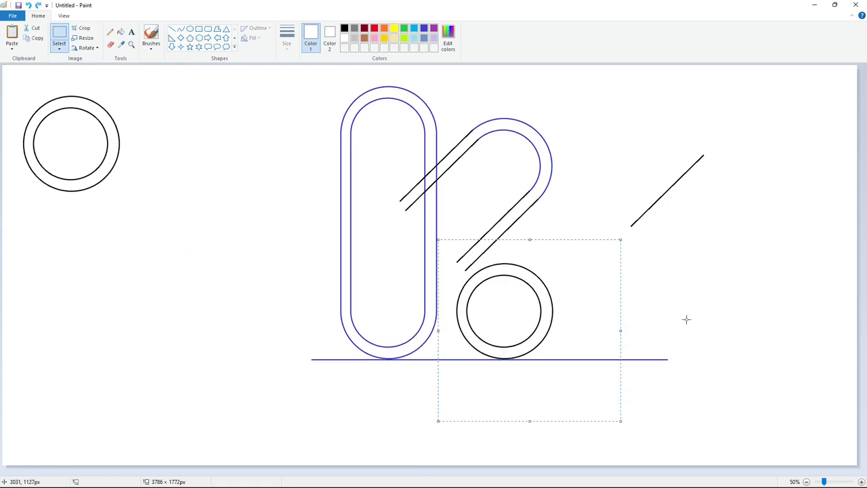
- Fill the two lower diagonal lines and both circles of the lower ring indigo, undoing the accidental background fill
scroll(509, 268, "up", 1)
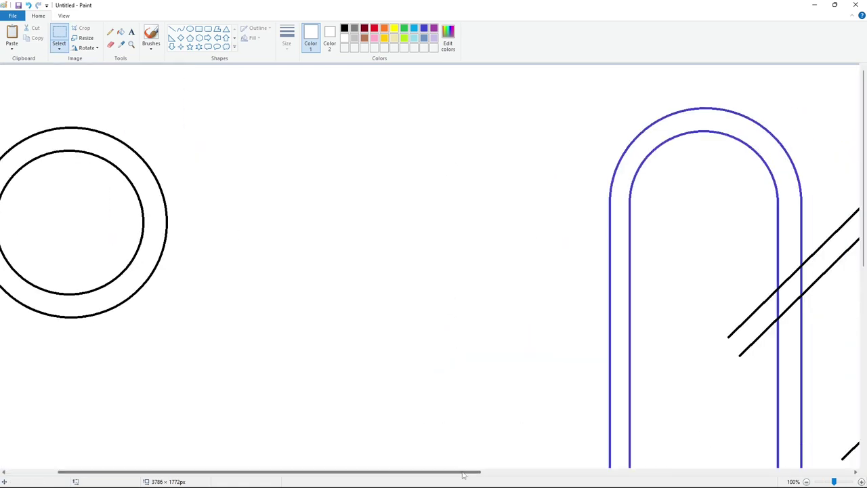
left_click(120, 32)
left_click(423, 27)
left_click(542, 152)
left_click(533, 139)
left_click(552, 271)
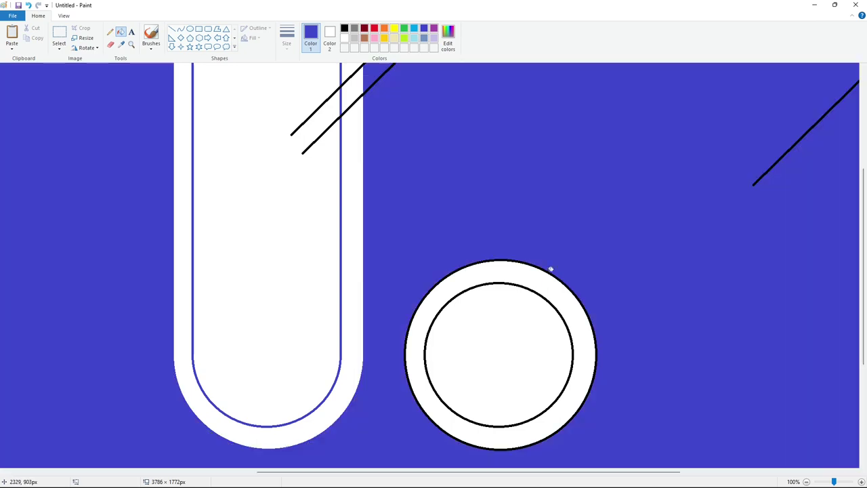
key("ctrl+z")
left_click(548, 276)
left_click(549, 298)
key("ctrl+v")
left_click_drag(201, 214, 310, 249)
key("Delete")
- Copy the loose diagonal line in the empty area again
left_click(806, 482)
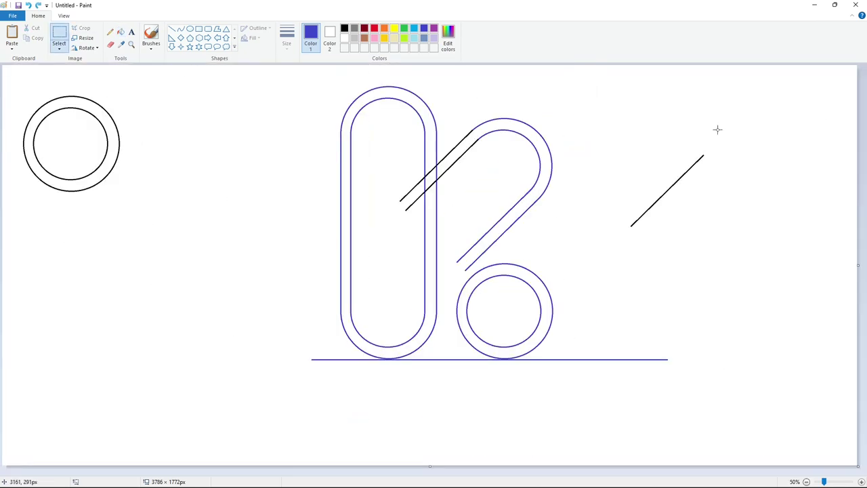
left_click_drag(718, 129, 561, 277)
key("ctrl+c")
key("ctrl+v")
left_click(86, 47)
left_click(105, 91)
left_click_drag(119, 143, 515, 238)
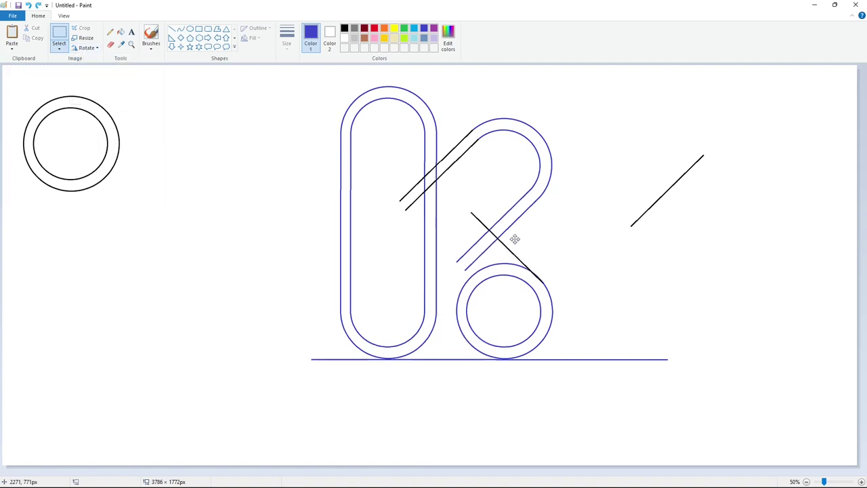
key("Delete")
- Paste the diagonal line, flip it vertically and place it tangent to the lower-left edge of the lower ring's outer circle
left_click(861, 481)
left_click_drag(411, 473, 728, 472)
scroll(677, 420, "up", 1)
scroll(678, 420, "down", 1)
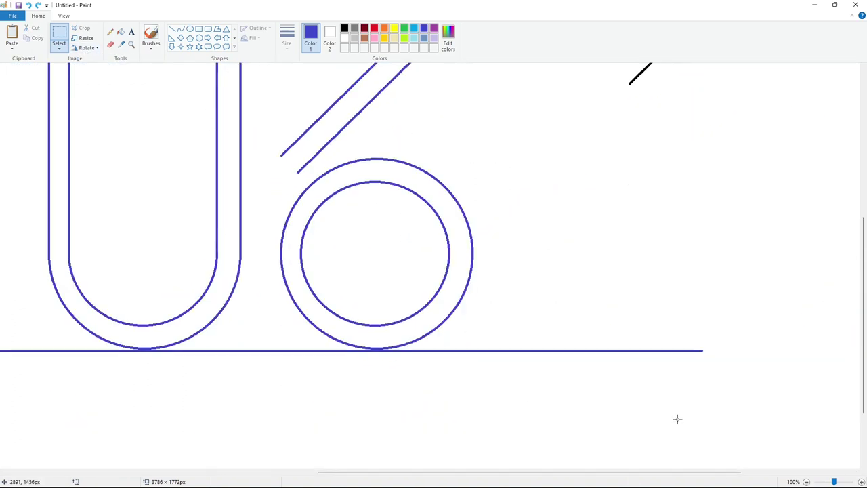
key("ctrl+v")
left_click(86, 47)
left_click(105, 90)
left_click_drag(264, 275, 268, 230)
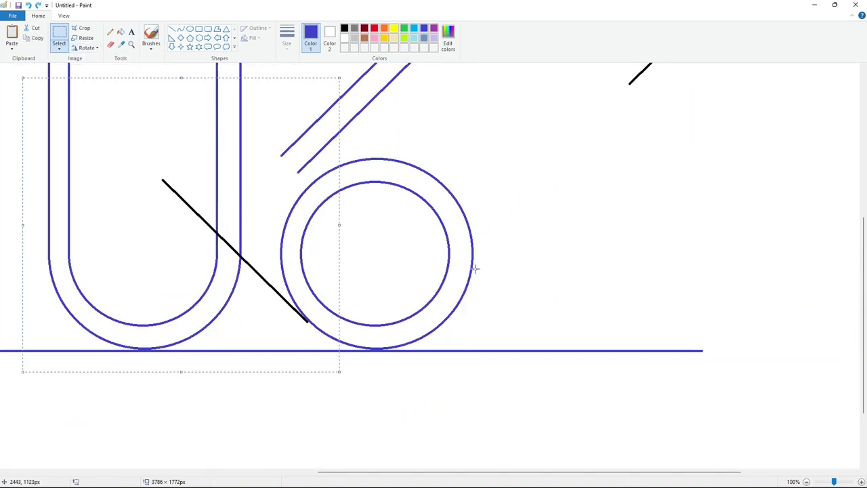
left_click(474, 267)
- Paste a vertically flipped diagonal line tangent to the upper-right edge of the lower ring's outer circle
key("ctrl+v")
left_click(86, 48)
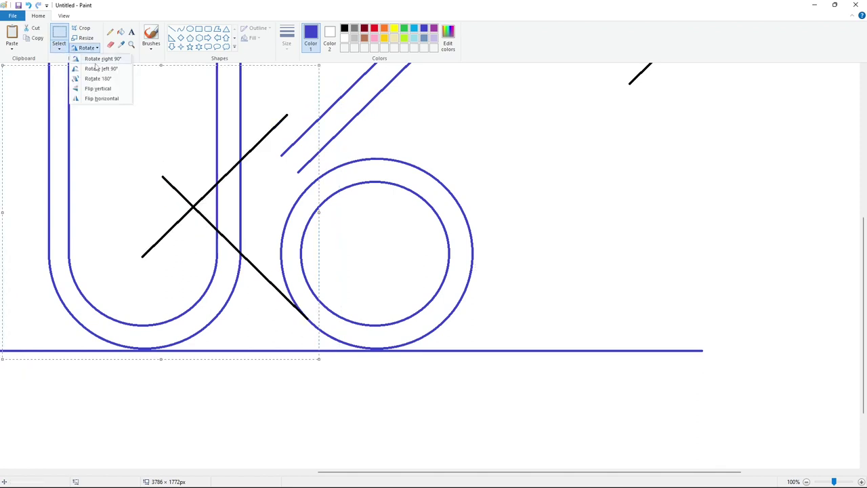
left_click(99, 88)
left_click_drag(237, 264, 477, 145)
left_click(539, 276)
- Paste a vertically flipped diagonal line tangent to the lower-left edge of the lower ring's inner circle
key("ctrl+v")
left_click(86, 47)
left_click(97, 88)
left_click(542, 165)
- Paste a vertically flipped diagonal line tangent to the upper-right edge of the lower ring's inner circle
key("ctrl+v")
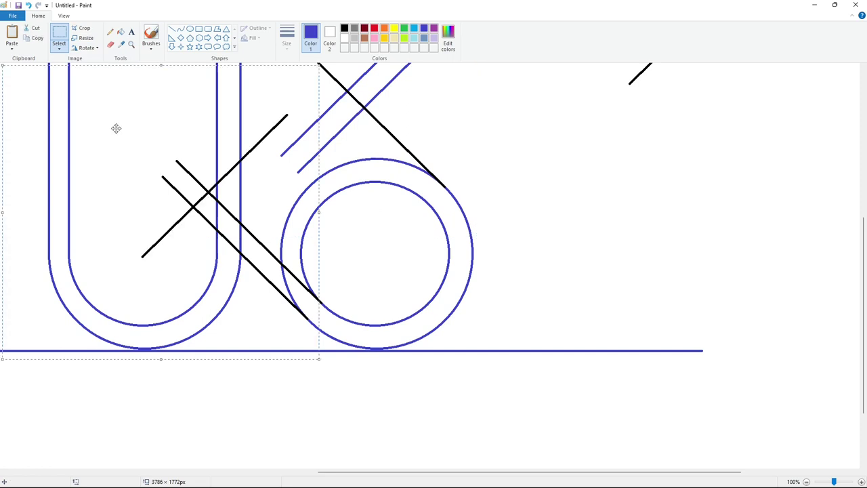
left_click(87, 48)
left_click(97, 88)
left_click_drag(235, 248, 377, 141)
left_click(517, 162)
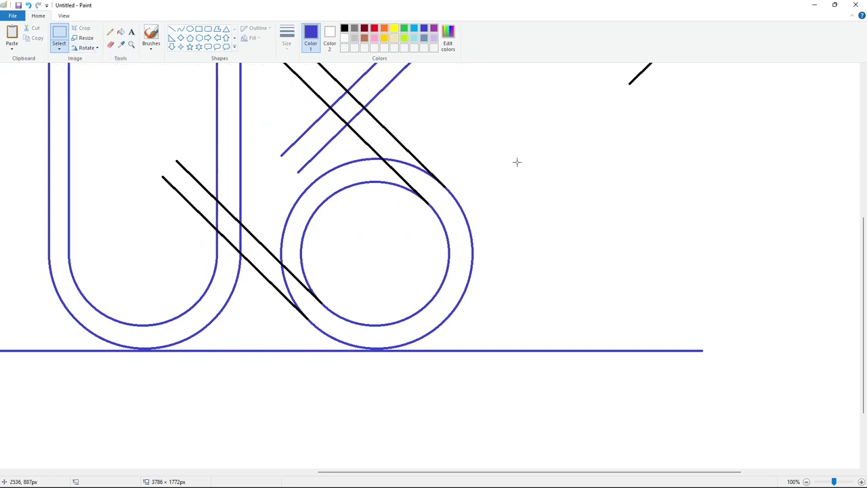
- Fill the lower ring's unneeded upper-left arcs and the indigo line ends protruding past the new diagonal pair white
scroll(517, 162, "up", 3)
left_click(121, 32)
left_click(344, 38)
scroll(439, 190, "down", 3)
left_click(322, 203)
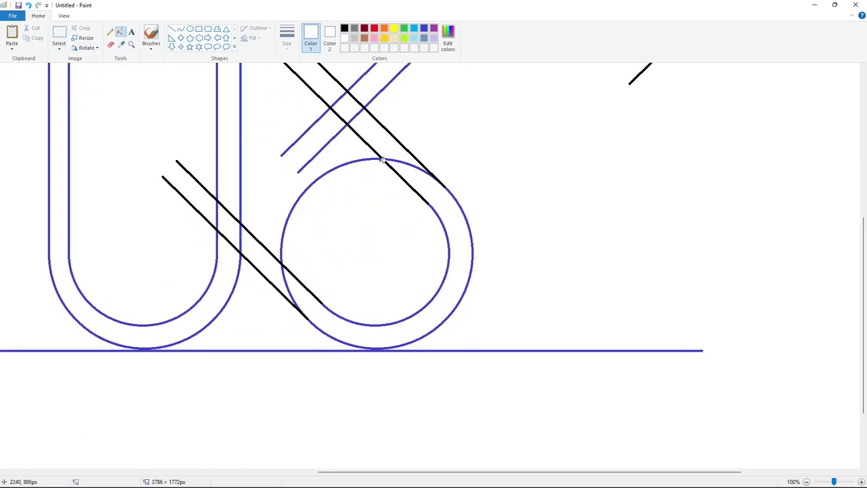
left_click(381, 160)
left_click(385, 163)
left_click(338, 133)
left_click(325, 112)
- Fill the upper bend's inner and outer outlines and the upright oblong's outer outline black
scroll(375, 224, "up", 3)
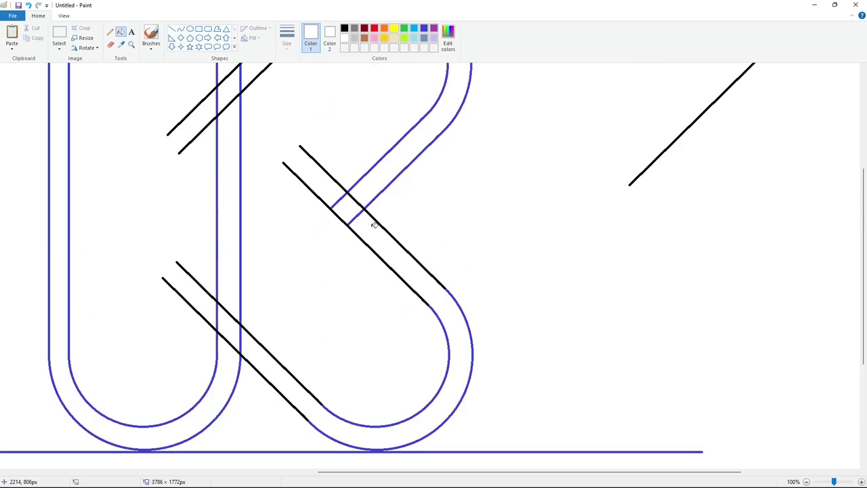
scroll(374, 225, "up", 3)
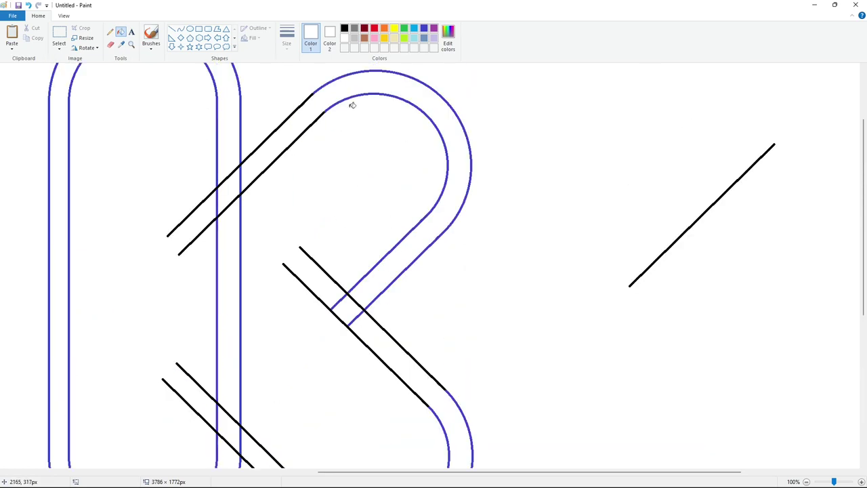
left_click(344, 27)
left_click(427, 85)
left_click(427, 116)
left_click(241, 119)
left_click(241, 179)
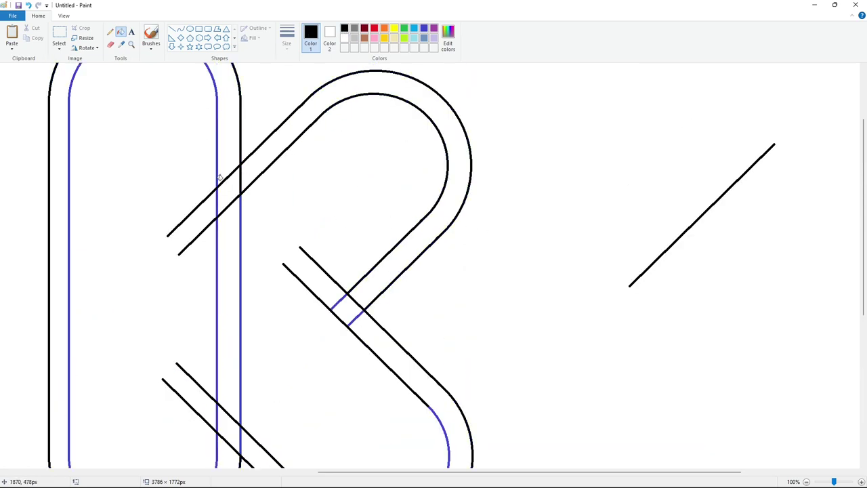
- Fill the two short indigo segments where the upper and lower diagonal bands cross black, undoing the stray fills
left_click(214, 179)
key("ctrl+z")
left_click(340, 296)
key("ctrl+z")
left_click(339, 301)
left_click(358, 316)
- Fill the remaining indigo inner outlines of the lower bend and the upright oblong, including the segments between the diagonal bands, black
scroll(371, 313, "down", 8)
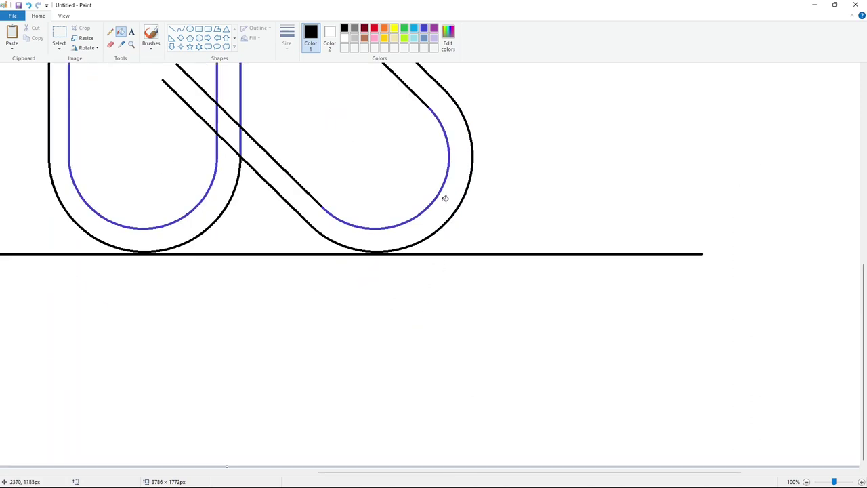
left_click(440, 197)
left_click(212, 180)
scroll(241, 136, "up", 3)
left_click(241, 139)
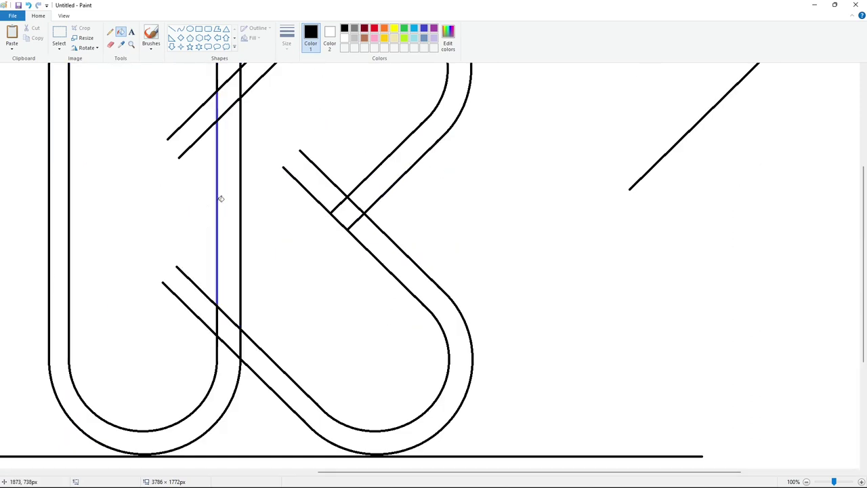
left_click(218, 185)
scroll(203, 250, "up", 3)
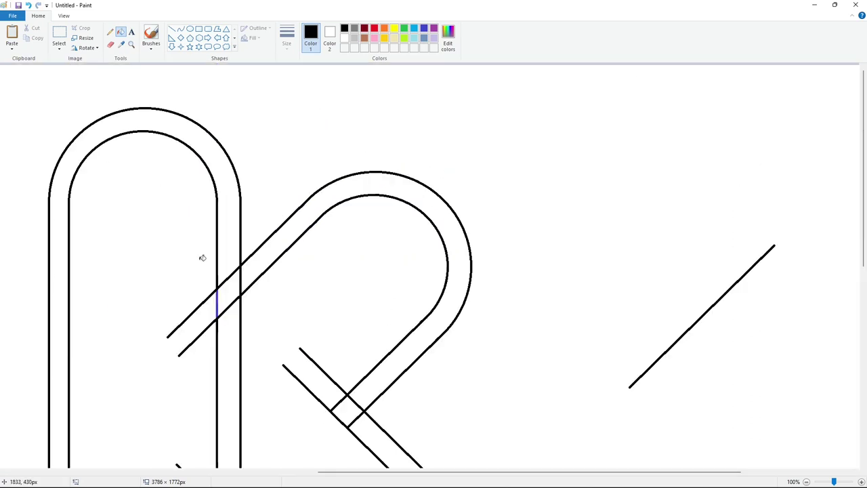
- Fill the K's bends, upright band and lower crossing solid black, skipping the upright's strip between the two diagonal bands
left_click(324, 182)
left_click(232, 248)
scroll(231, 271, "down", 3)
left_click(250, 332)
left_click(228, 324)
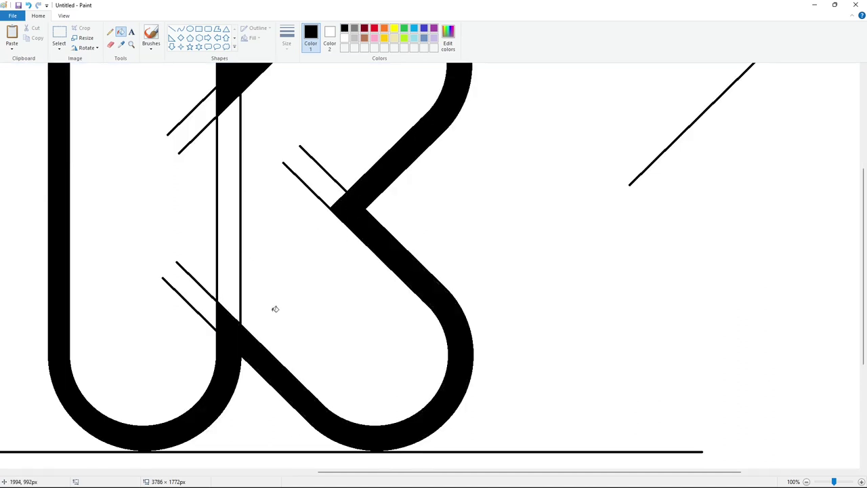
- Undo the last fills, restore them, and refill the lower crossing black
key("ctrl+z")
key("ctrl+z")
key("ctrl+z")
key("ctrl+z")
left_click(38, 5)
left_click(38, 5)
left_click(38, 5)
left_click(38, 5)
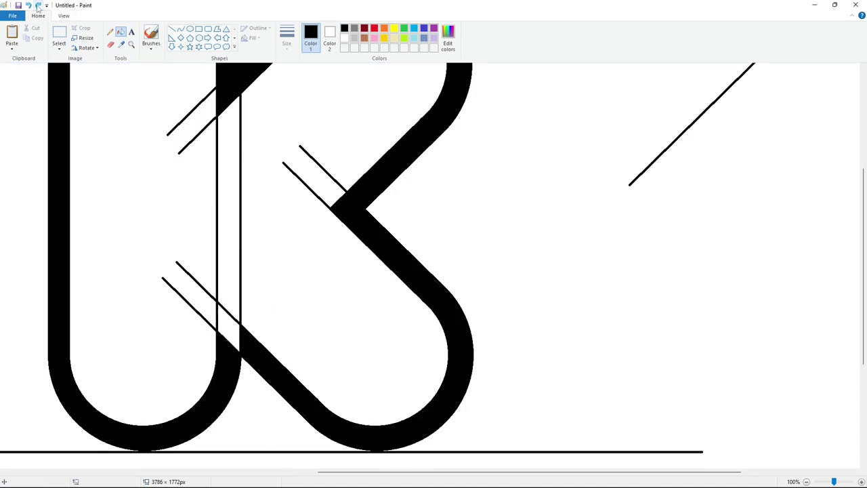
left_click(229, 307)
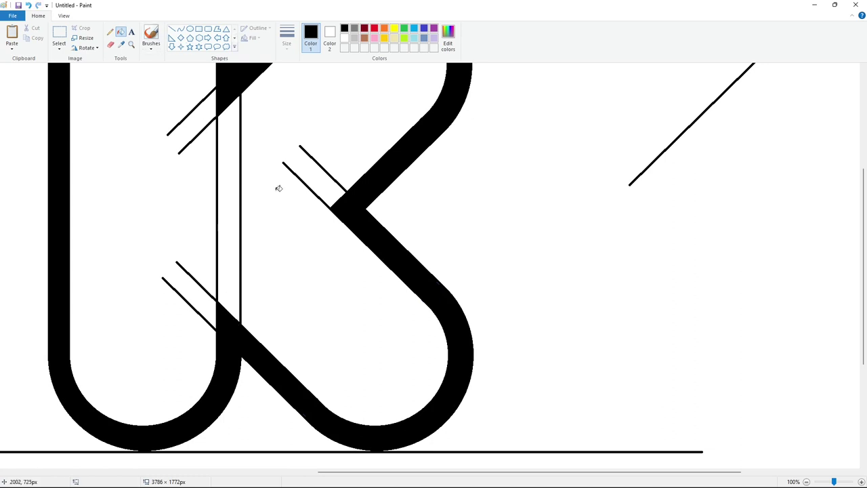
- Place a white diagonal line of about 118 × 117 px along the lower crossing's upper edge to cut off the thin vertical lines
left_click(174, 29)
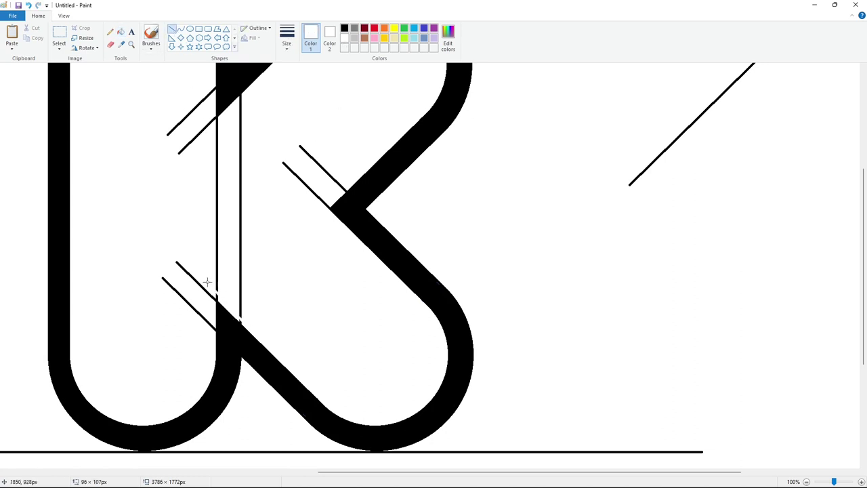
left_click_drag(246, 344, 252, 337)
key("Up")
key("Up")
key("Up")
key("Up")
key("Up")
key("Up")
key("Up")
key("Up")
key("Up")
key("Up")
key("Up")
key("Up")
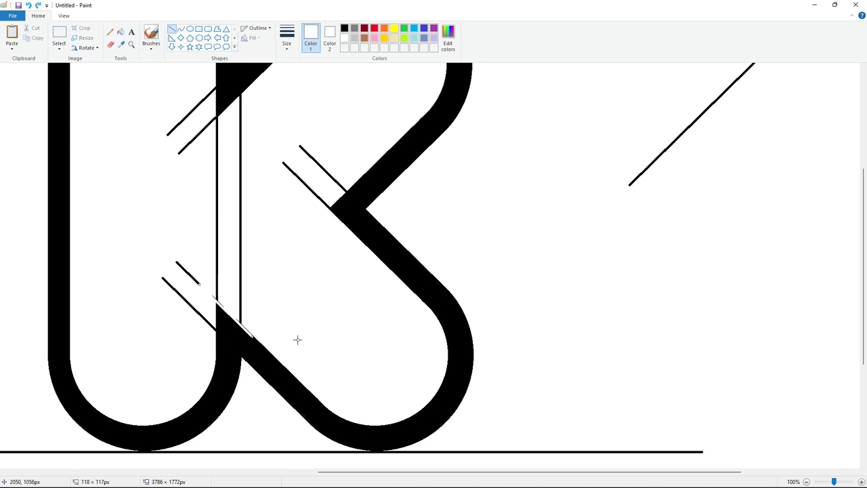
key("Up")
key("Up")
key("Up")
key("Up")
key("Up")
- Cut the thin lines from the upper crossing with a white diagonal, fill those lines white, and undo the fills that erase the K
scroll(293, 264, "up", 3)
left_click_drag(260, 176, 208, 230)
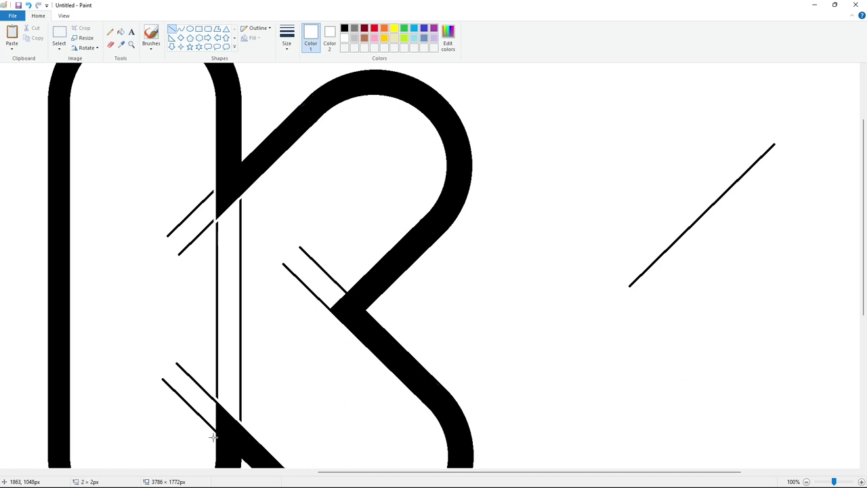
left_click(121, 32)
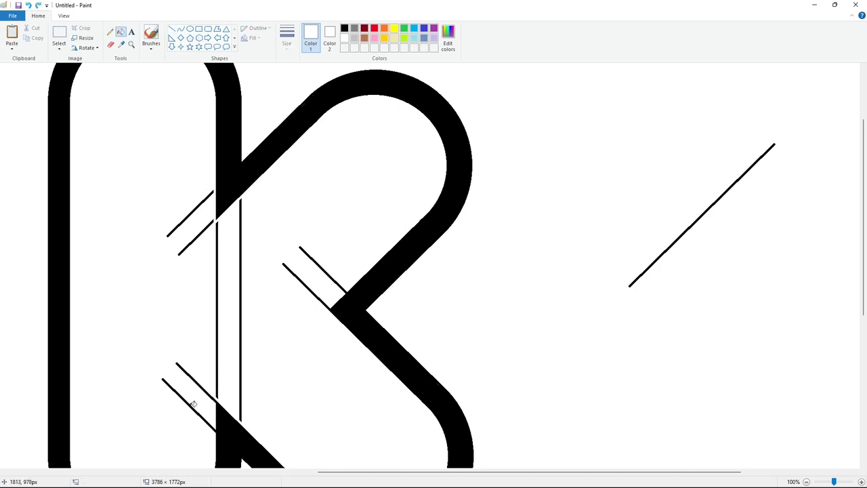
left_click(217, 273)
left_click(241, 263)
left_click(203, 201)
left_click(215, 222)
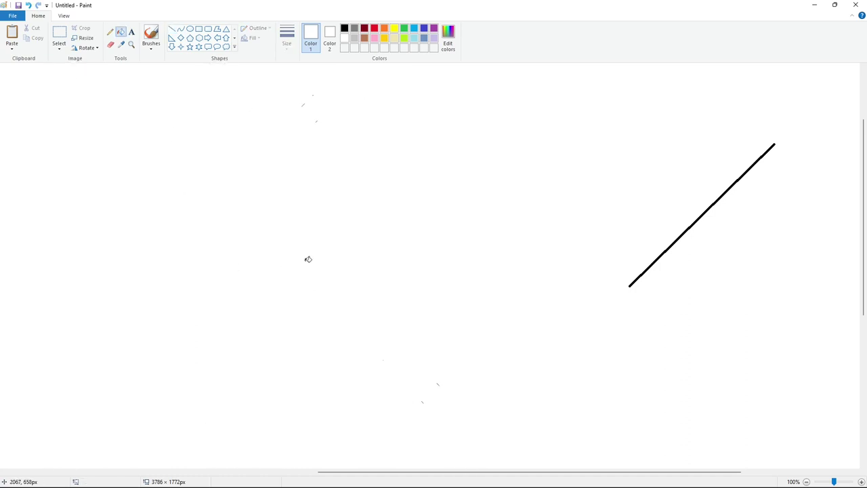
key("ctrl+z")
key("ctrl+z")
key("ctrl+z")
key("ctrl+z")
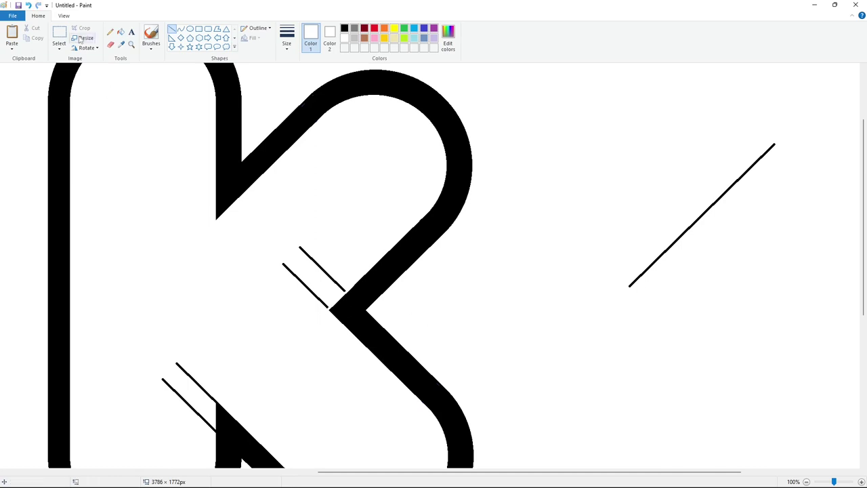
- Fill the two diagonal ends protruding at the K's middle corner and the lower stray diagonal inside the upright white
left_click(121, 32)
left_click(309, 289)
left_click(323, 269)
scroll(200, 200, "down", 3)
key("ctrl+z")
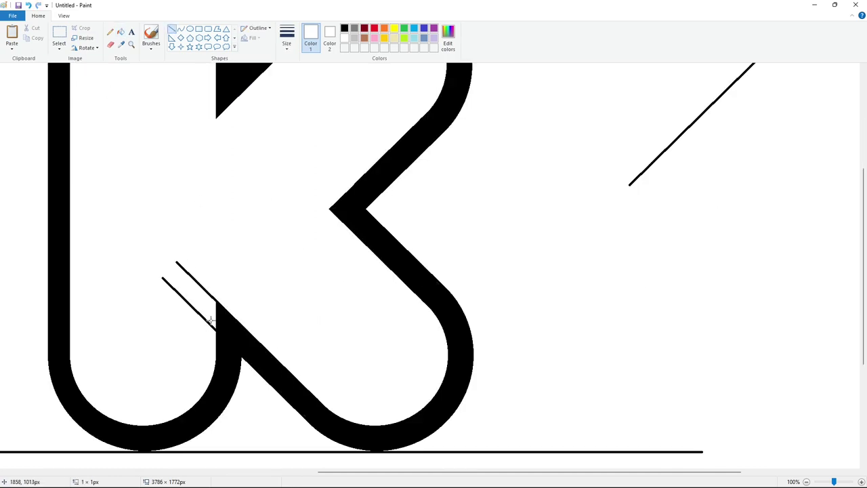
left_click(121, 32)
left_click(183, 298)
scroll(380, 395, "down", 1)
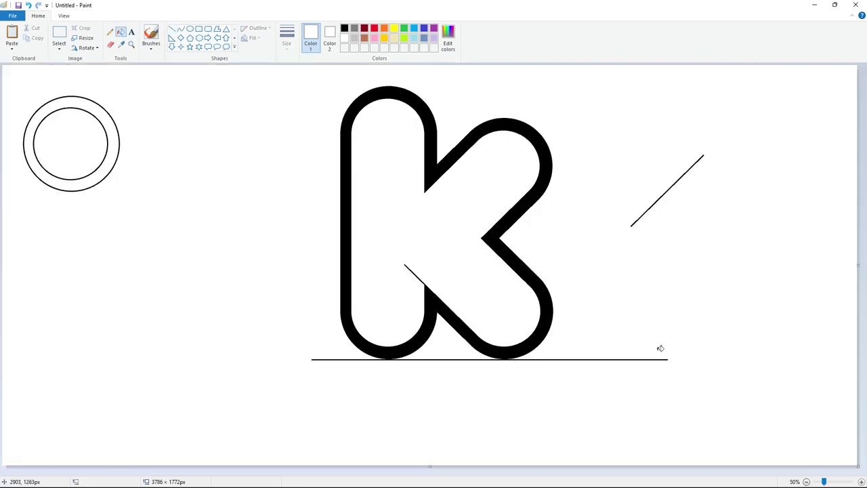
- Draw a black line of about 109 × 263 px from the leftover diagonal's tip to the upright's inner edge and fill the wedge black
left_click(171, 28)
left_click(344, 28)
left_click_drag(404, 264, 429, 324)
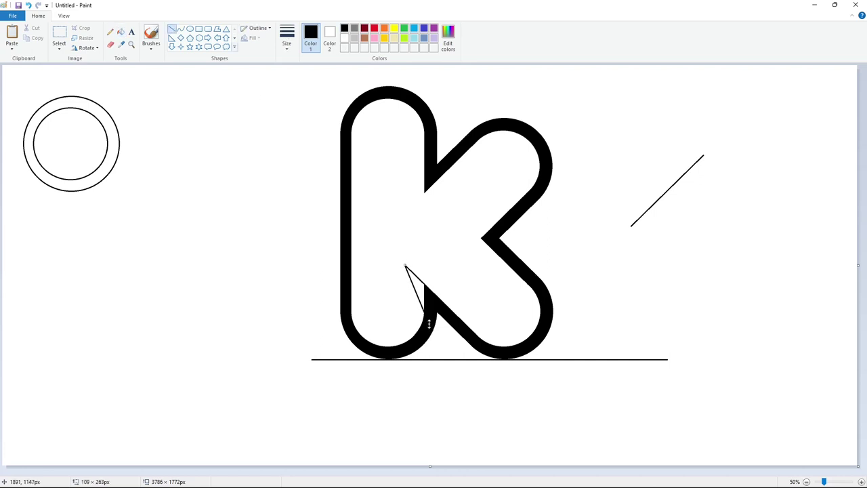
left_click(120, 31)
left_click(414, 284)
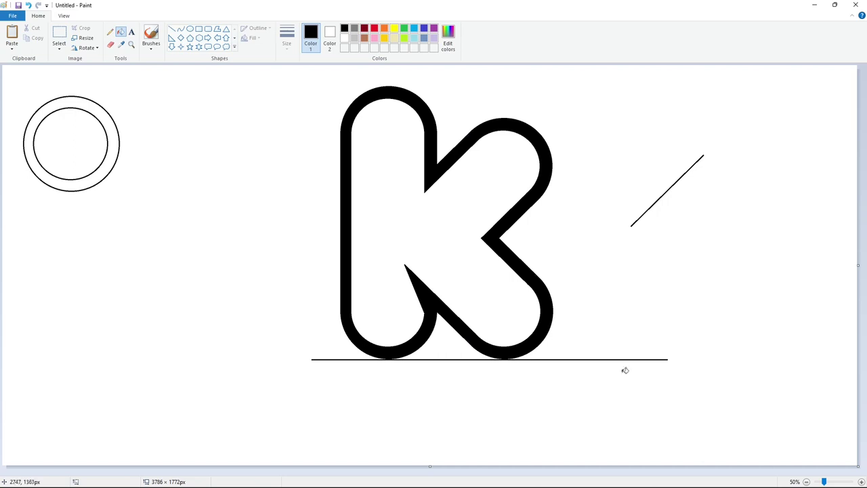
- Try to round the wedge's lower inner corner with an indigo circle placed against it, recolouring the circle white
scroll(656, 347, "up", 1)
scroll(807, 465, "down", 3)
left_click_drag(266, 472, 492, 472)
left_click(424, 28)
left_click(190, 28)
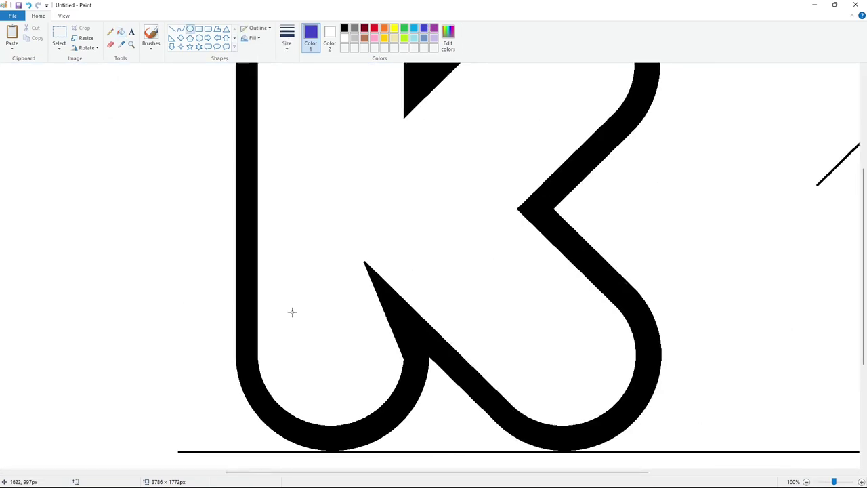
left_click_drag(292, 312, 373, 393)
left_click_drag(333, 352, 359, 364)
left_click(494, 365)
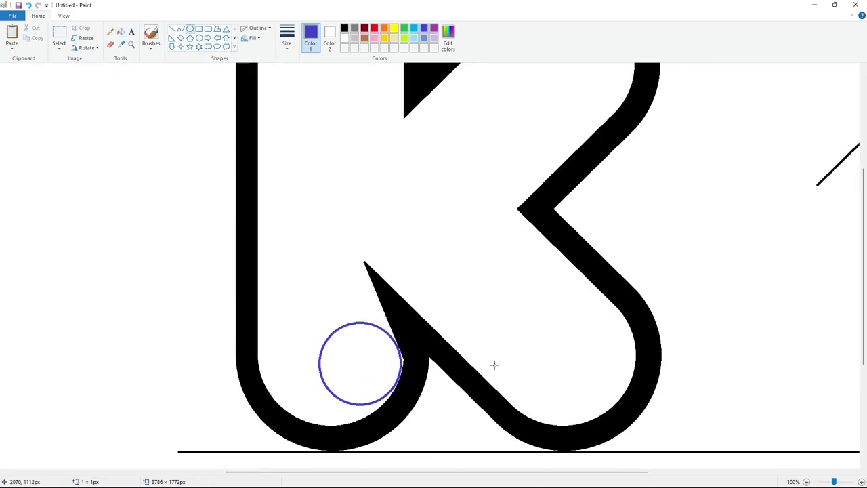
left_click(121, 32)
left_click(344, 28)
left_click(364, 323)
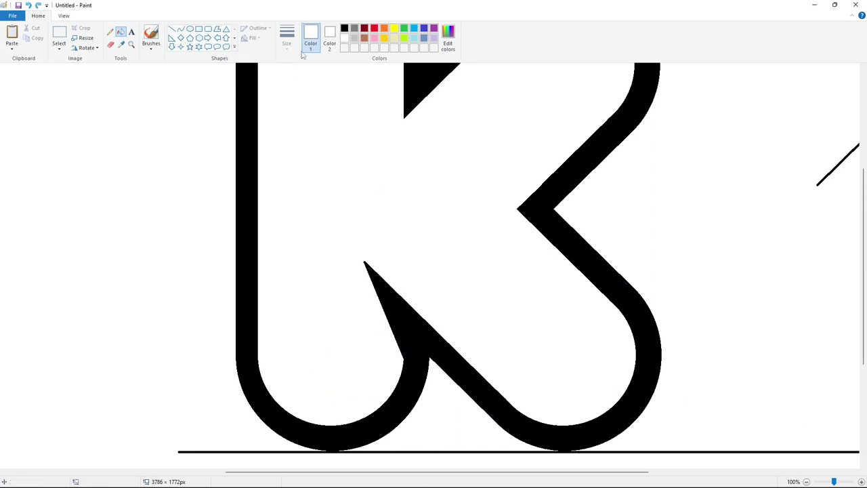
- Round the wedge's lower inner corner with a smaller indigo circle of about 131 × 136 px and recolour its outline white
left_click(190, 29)
left_click_drag(329, 331, 388, 394)
left_click_drag(368, 371, 382, 372)
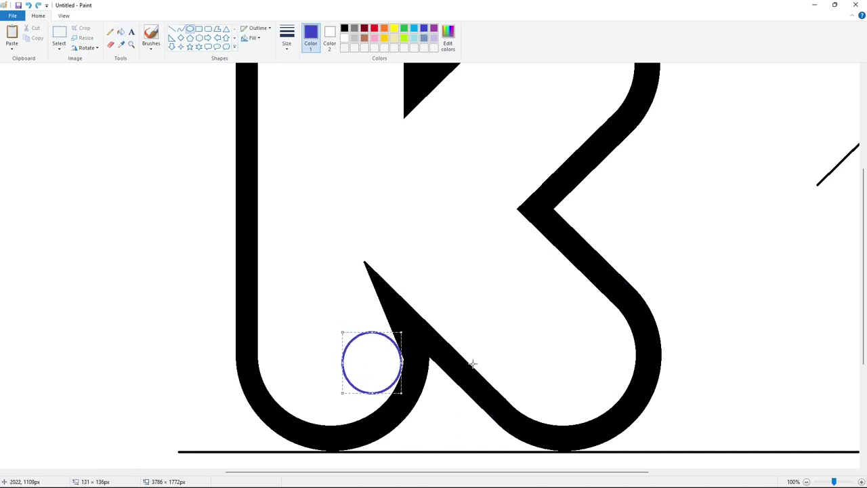
left_click(472, 364)
left_click(121, 31)
left_click(344, 28)
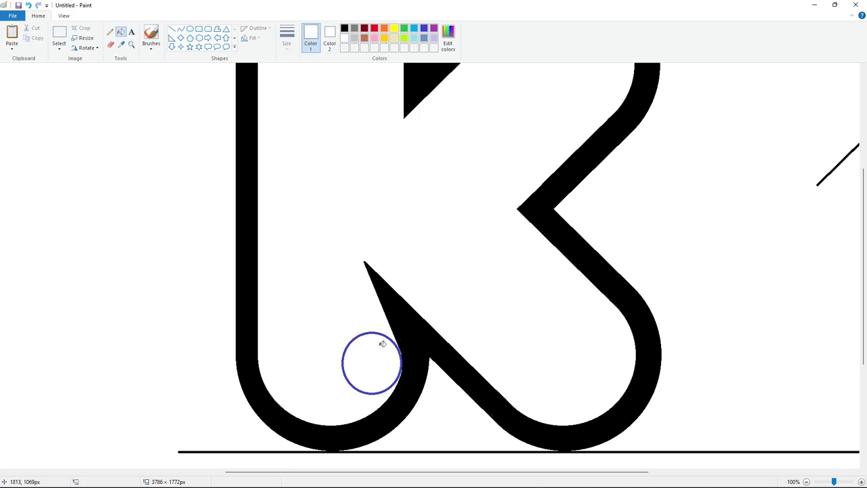
key("ctrl+z")
scroll(718, 386, "down", 1)
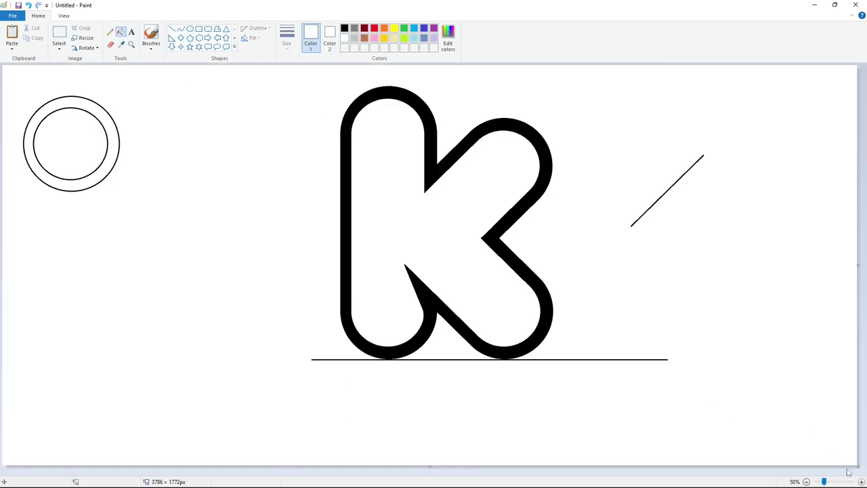
- Erase the baseline by covering about 687 px beneath the K's feet with a white line and filling both remaining ends white
left_click(862, 482)
scroll(848, 473, "down", 3)
left_click_drag(391, 472, 582, 455)
left_click(172, 29)
left_click_drag(333, 350, 643, 351)
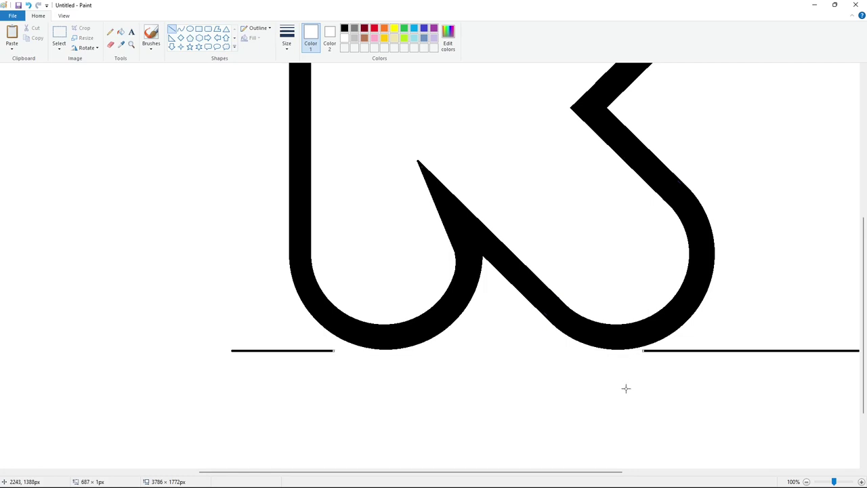
left_click(121, 31)
left_click(284, 350)
left_click(732, 351)
scroll(672, 280, "down", 1)
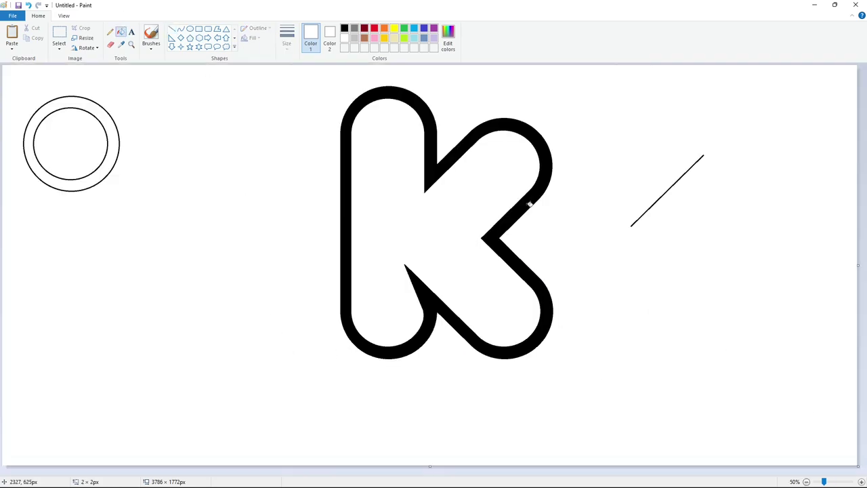
- Fill the K's thick black outline with indigo
left_click(344, 28)
left_click(424, 28)
left_click(433, 113)
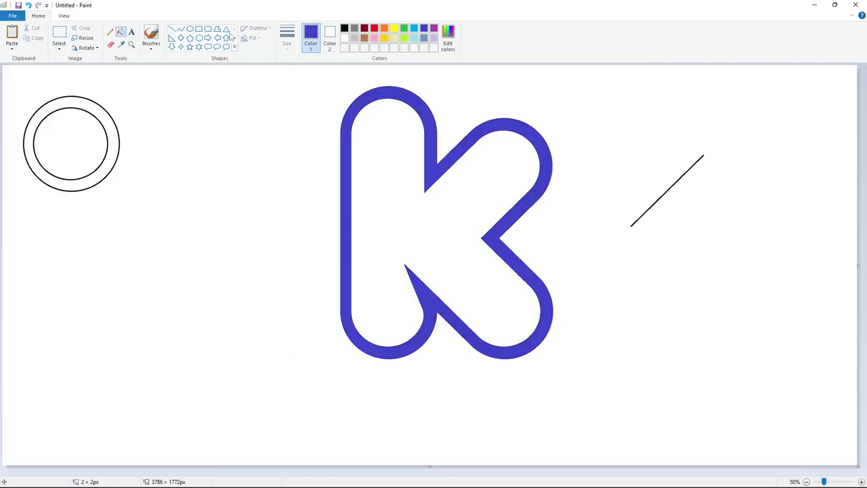
- Draw a black circle overlapping the K's upright on its outer side, and a smaller circle of about 189 × 181 px at its centre
left_click(190, 28)
left_click_drag(251, 129, 350, 220)
left_click(345, 28)
left_click_drag(301, 130, 301, 134)
left_click_drag(350, 177, 357, 179)
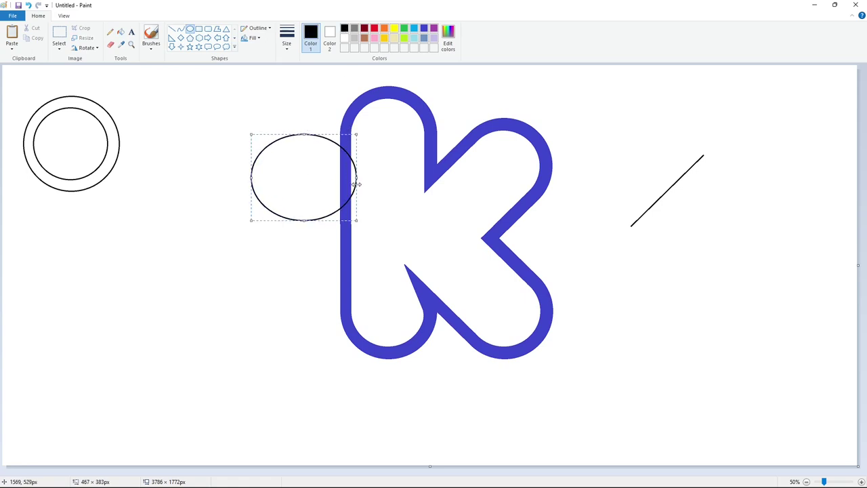
left_click_drag(304, 220, 307, 223)
left_click_drag(251, 179, 266, 180)
mouse_move(311, 134)
left_mouse_down()
mouse_move(291, 161)
mouse_move(331, 199)
left_mouse_up()
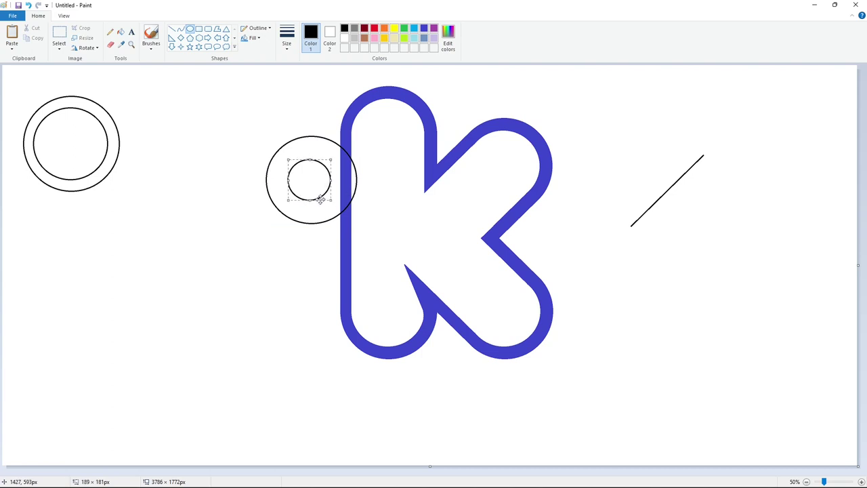
left_click(373, 190)
- Draw a short vertical black line through the inner circle's left part and a longer one through the outer circle's left part
left_click(172, 28)
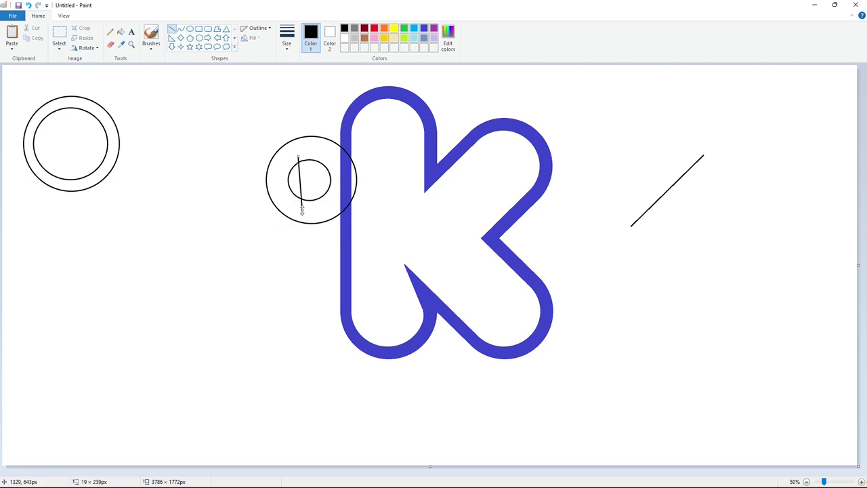
left_click_drag(302, 210, 301, 210)
left_click_drag(275, 127, 274, 242)
- Draw horizontal black lines joining the outer circle's highest and lowest points to the longer vertical line
scroll(426, 414, "up", 1)
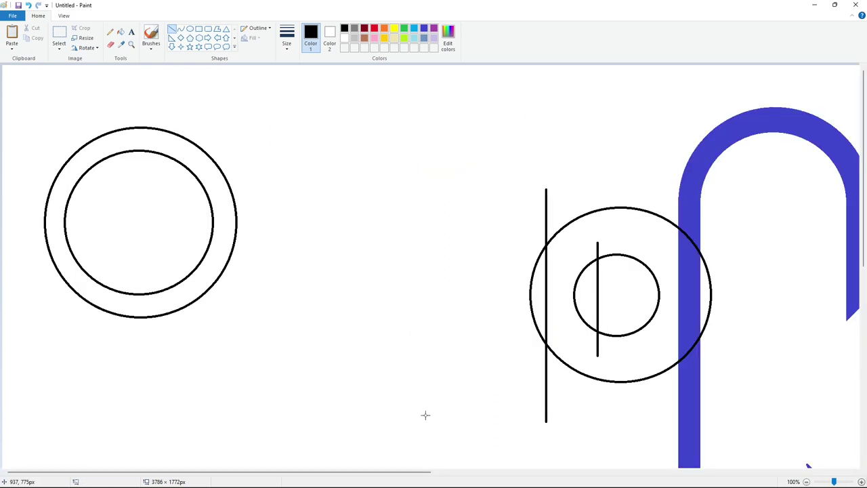
scroll(426, 415, "right", 3)
left_click_drag(454, 207, 329, 210)
left_click(513, 203)
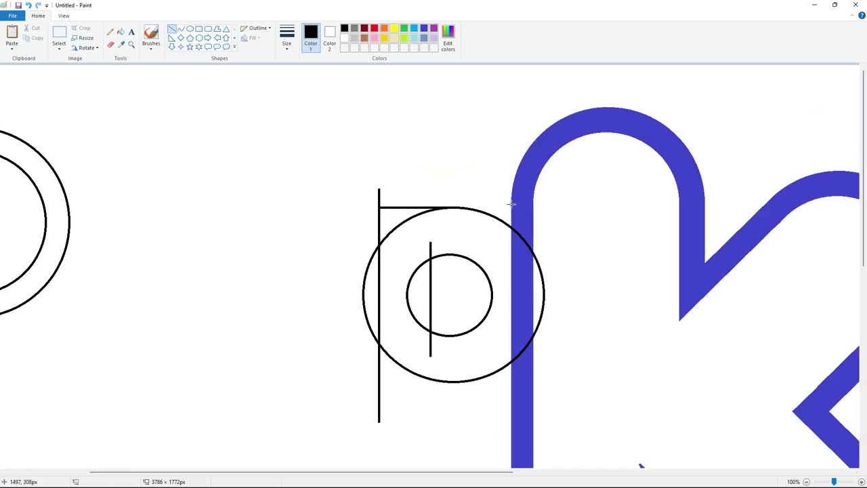
left_click_drag(430, 384, 379, 383)
left_click(437, 428)
- Fill the D-shaped body around the inner opening black, including the part overlapping the K's indigo upright
left_click(121, 32)
left_click(392, 218)
left_click(393, 285)
left_click(396, 370)
left_click(421, 305)
left_click(522, 290)
left_click(537, 285)
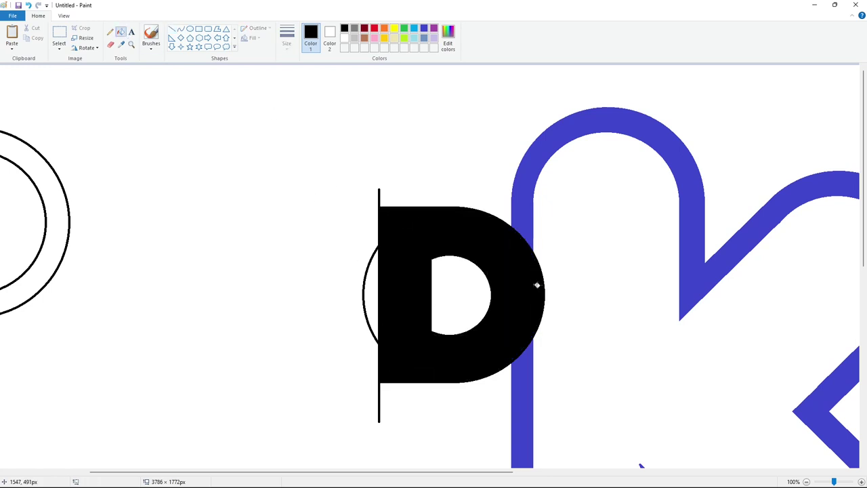
- Square the corners of the D's inner opening with white horizontal lines and cover their overshooting ends with black
left_click(172, 30)
left_click(344, 38)
left_click(446, 266)
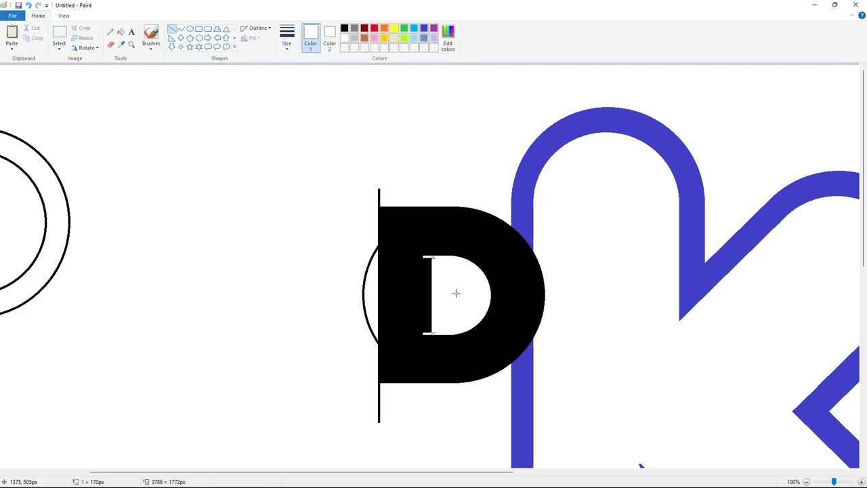
left_click(344, 28)
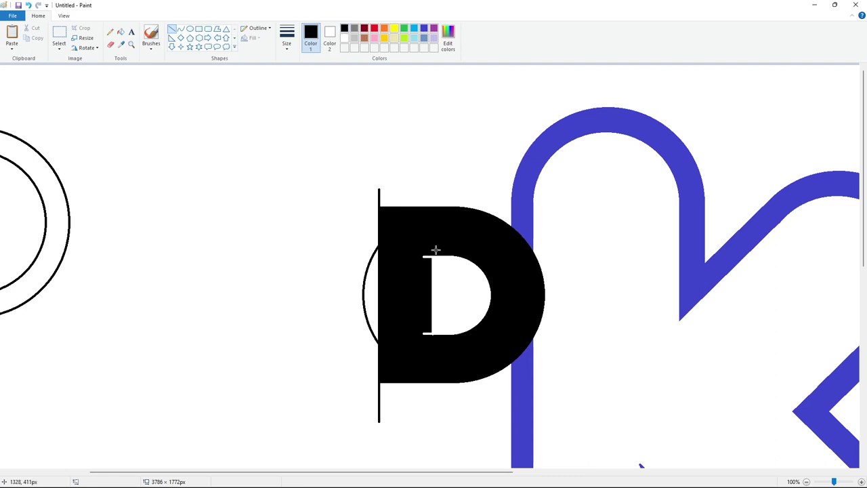
mouse_move(430, 250)
left_mouse_down()
mouse_move(430, 348)
mouse_move(447, 334)
left_mouse_up()
left_click(120, 33)
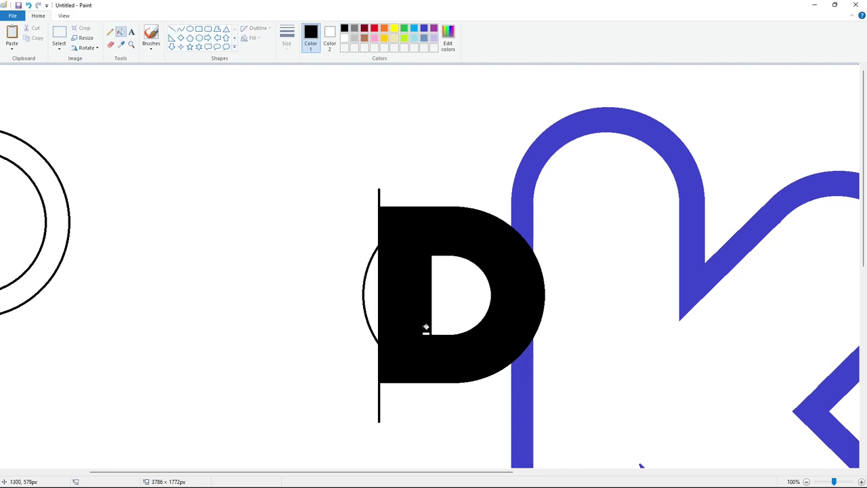
- Draw white lines around the D's straight outer edge to detach the leftover arc and the protruding vertical line ends
left_click(171, 29)
left_click(344, 38)
left_click_drag(371, 203, 389, 203)
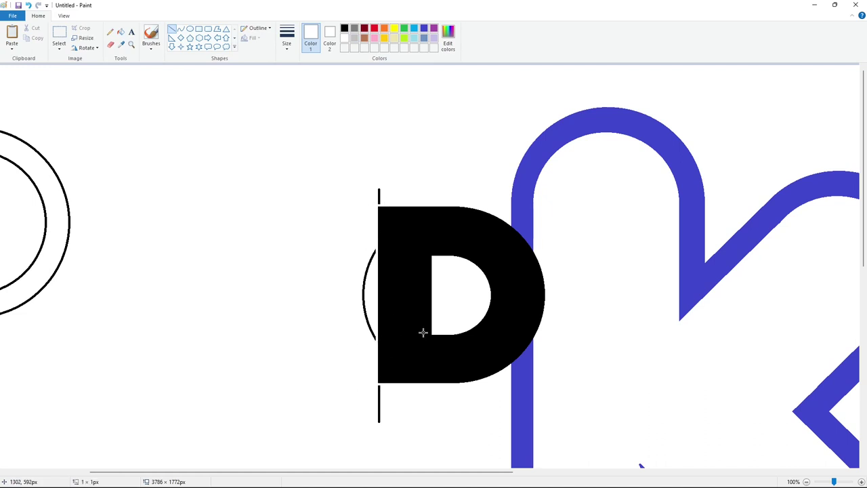
- Fill the detached arc and the vertical line ends beside the D white to remove them
left_click(120, 32)
left_click(807, 481)
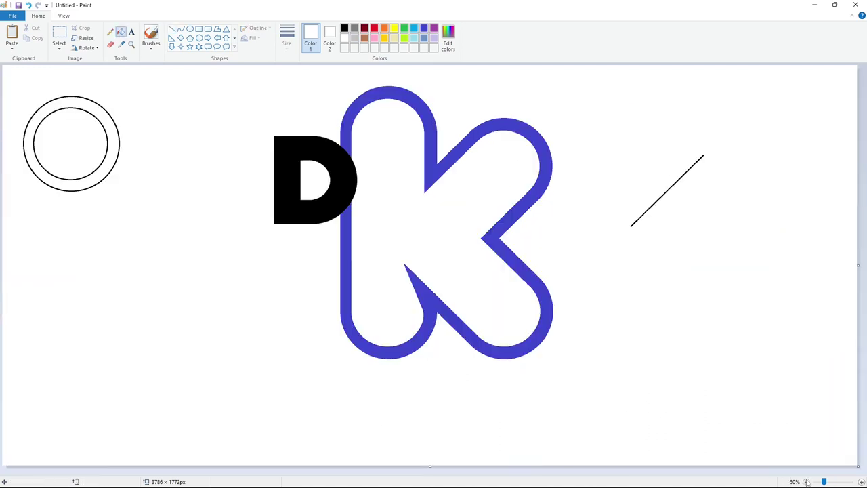
- Draw a small indigo circle to the left of the D and remove all but its upper-left arc
left_click(191, 28)
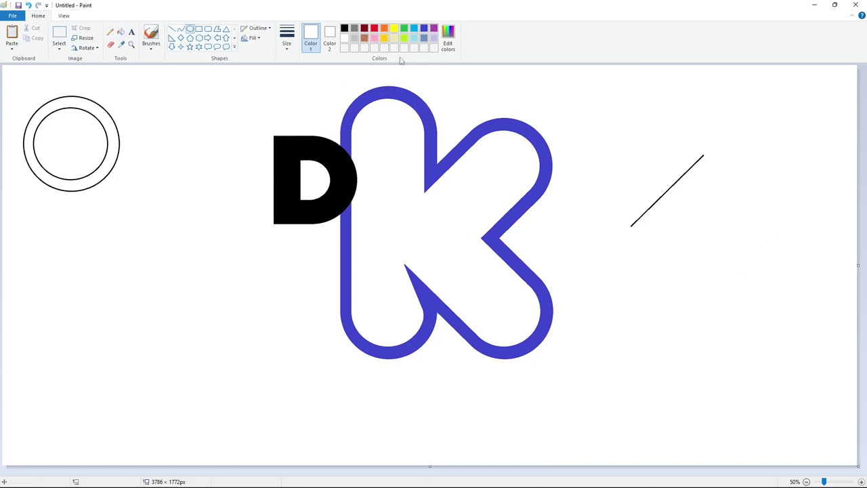
left_click(424, 28)
mouse_move(278, 142)
left_mouse_down()
mouse_move(312, 176)
mouse_move(219, 155)
left_mouse_up()
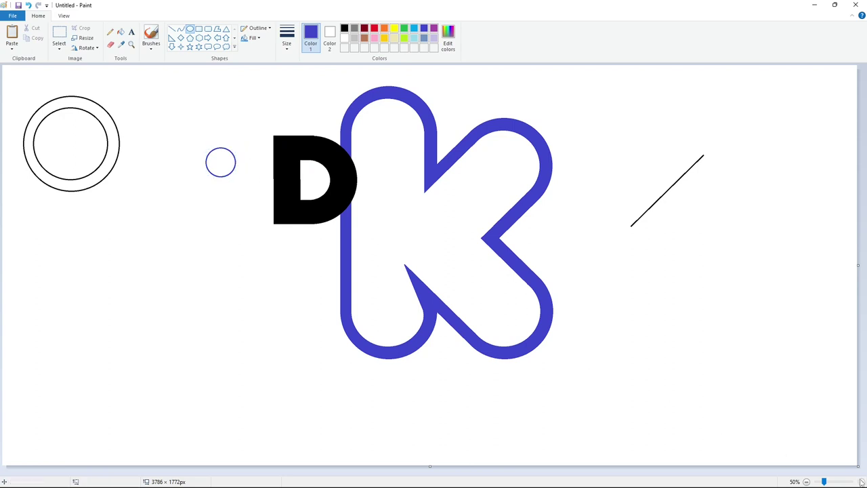
left_click(861, 481)
left_click(110, 44)
left_click(121, 32)
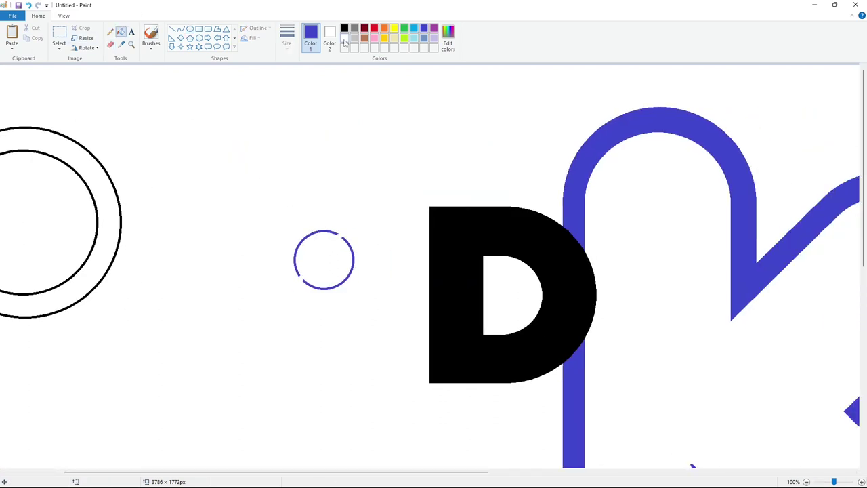
left_click(344, 38)
left_click(351, 241)
- Copy the small indigo arc onto the D's upper-left corner, touching its top and left edges
left_click(59, 38)
left_click_drag(231, 178, 370, 329)
key("ctrl+c")
key("ctrl+v")
left_click_drag(92, 138, 460, 237)
key("Up")
key("Up")
key("Up")
key("Up")
key("Up")
key("Up")
key("Up")
key("Up")
key("Up")
key("Up")
key("Up")
key("Up")
key("Up")
key("Up")
key("Up")
key("Up")
key("Up")
key("Up")
- Round the D's upper-left corner by filling the area outside the arc white and the arc itself black
left_click(120, 32)
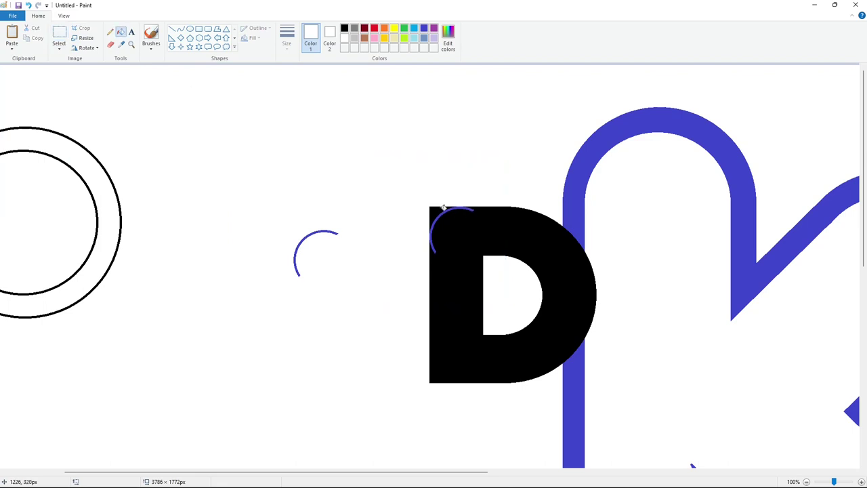
left_click(345, 28)
left_click(468, 209)
- Paste another copy of the arc, flip it vertically and fit it onto the D's lower-left corner
scroll(674, 261, "down", 3)
key("ctrl+v")
left_click(86, 48)
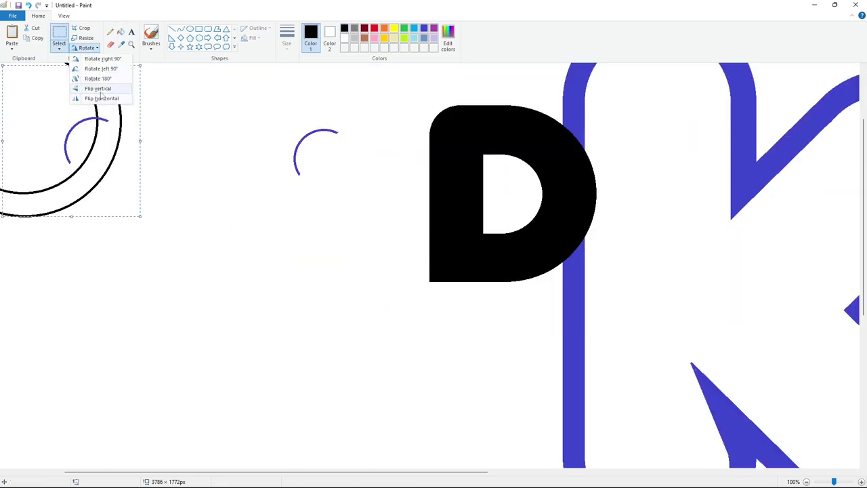
left_click(91, 87)
left_click_drag(95, 131, 464, 250)
key("Left")
key("Left")
key("Left")
key("Left")
key("Left")
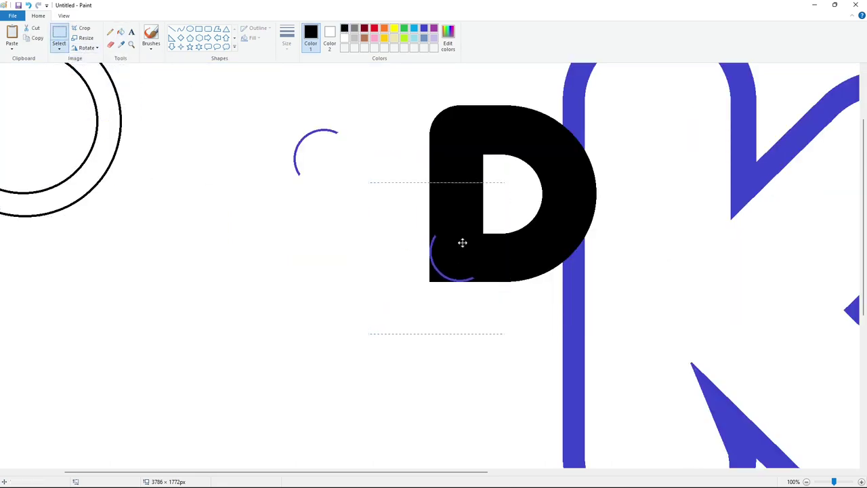
- Round the D's lower-left corner by filling the area outside the arc white and the arc itself black
left_click(120, 31)
left_click(345, 38)
left_click(434, 275)
left_click(345, 28)
left_click(439, 272)
scroll(630, 259, "down", 1)
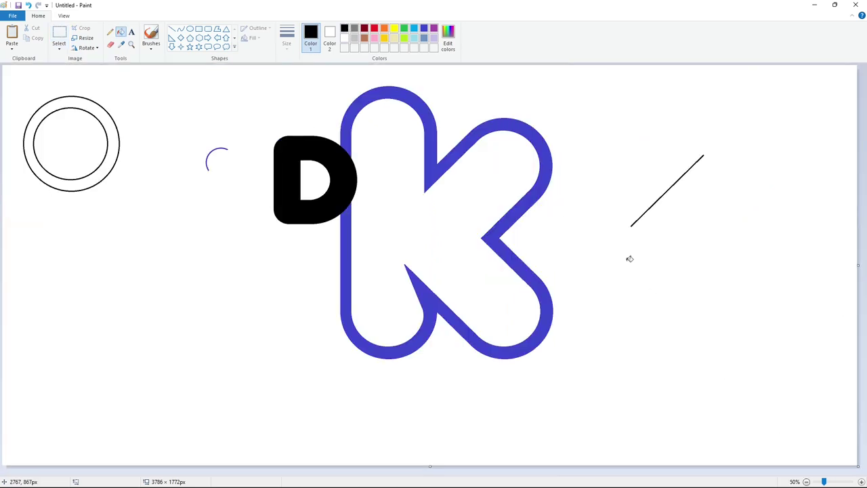
- Draw a black circle about 553 × 541 px around the D and two lines forming a pointed tail at its lower right
left_click(190, 29)
left_click_drag(247, 110, 371, 248)
left_click_drag(247, 193, 246, 195)
left_click_drag(309, 110, 316, 118)
left_click_drag(310, 247, 311, 240)
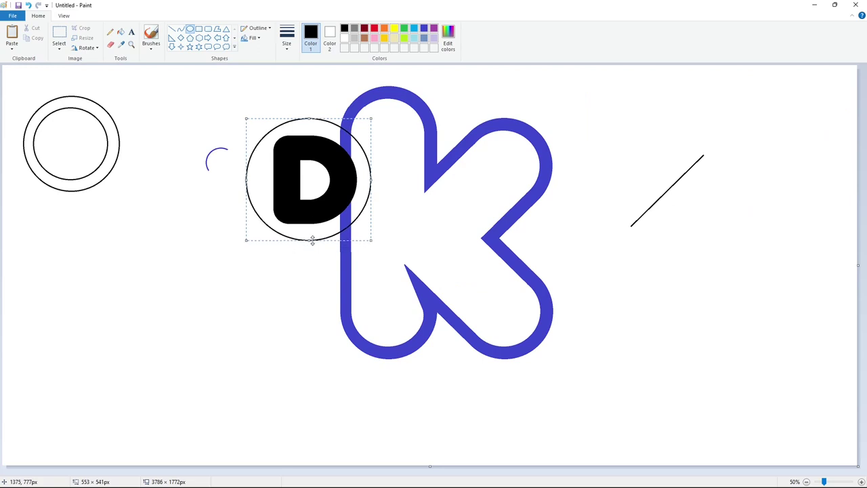
left_click(403, 233)
left_click(173, 29)
mouse_move(368, 240)
left_mouse_down()
mouse_move(359, 201)
mouse_move(370, 244)
mouse_move(336, 231)
left_mouse_up()
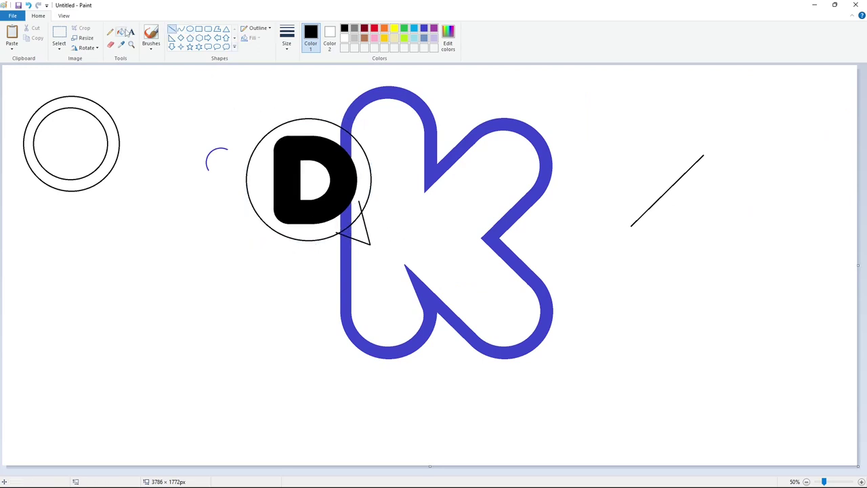
- Fill the parts of the K's upright inside the circle white, above and below the D
left_click(121, 32)
left_click(344, 38)
left_click(347, 148)
left_click(346, 214)
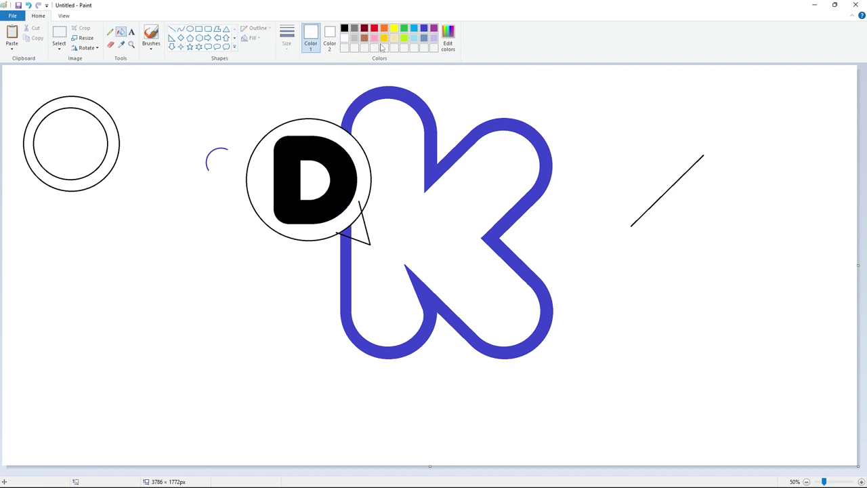
- Fill the D indigo and the surrounding speech bubble, its tail and the D's opening black
left_click(424, 30)
left_click(337, 145)
left_click(344, 27)
left_click(356, 147)
left_click(359, 233)
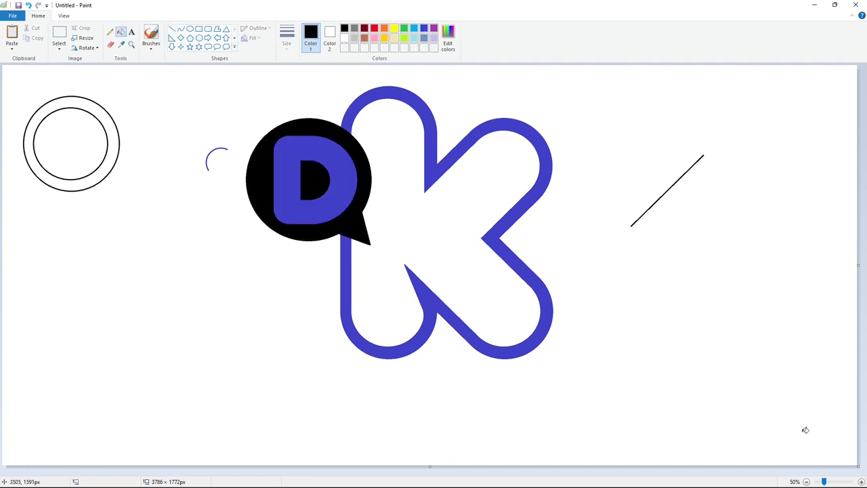
- Draw a small indigo circle just outside the tip of the speech bubble's tail
scroll(805, 430, "up", 1)
mouse_move(820, 473)
left_mouse_down()
mouse_move(420, 474)
mouse_move(541, 474)
left_mouse_up()
scroll(433, 271, "up", 3)
left_click(110, 32)
left_click(287, 38)
left_click(310, 119)
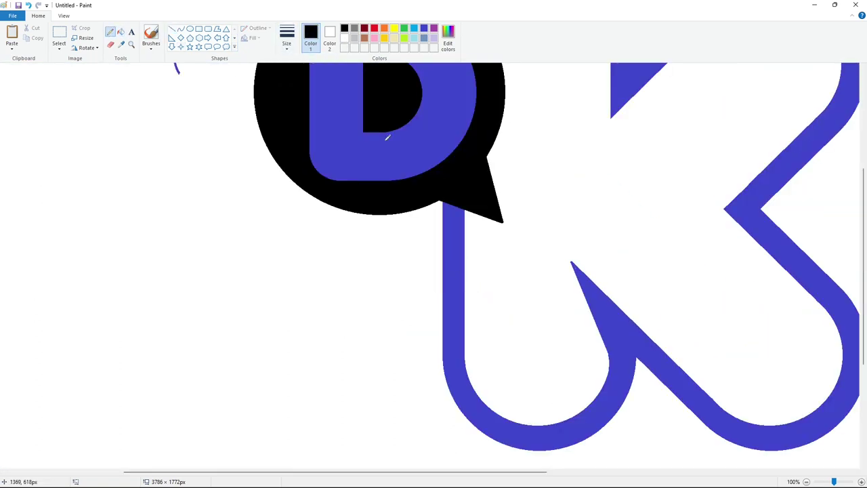
left_click(190, 29)
left_click(425, 29)
mouse_move(480, 196)
left_mouse_down()
mouse_move(494, 210)
mouse_move(541, 222)
left_mouse_up()
key("Up")
key("Up")
key("Up")
key("Right")
key("Right")
key("Right")
key("Right")
key("Right")
key("Right")
key("Right")
key("Right")
key("Right")
key("Right")
key("Right")
key("Right")
key("Right")
key("Right")
key("Right")
key("Right")
key("Right")
key("Right")
key("Right")
key("Right")
- Copy the small indigo circle onto the tip of the speech bubble's tail, touching both tail edges
left_click(59, 33)
key("ctrl+c")
key("ctrl+v")
left_click_drag(8, 80, 493, 214)
left_click(590, 208)
- Round the tail's tip by filling its outer point white and the circle on it black, and remove the spare circle
left_click(121, 32)
left_click(344, 38)
left_click(500, 220)
left_click(344, 28)
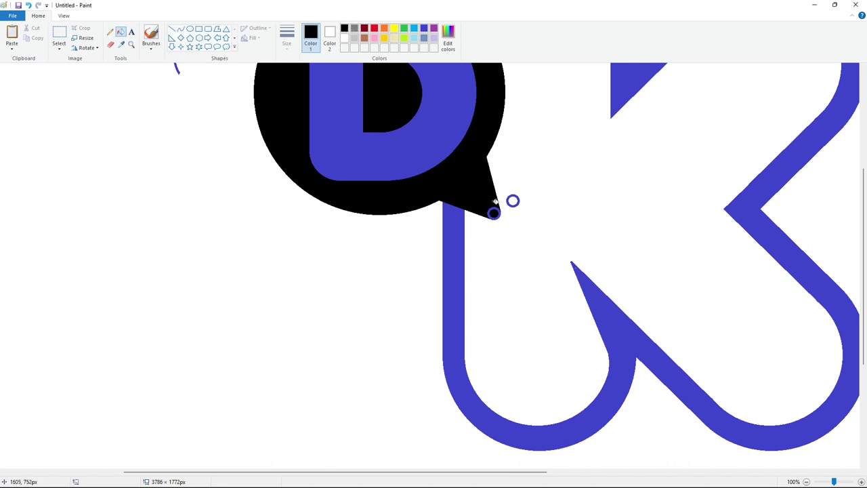
left_click(496, 207)
left_click(345, 38)
left_click(513, 195)
scroll(316, 107, "down", 1)
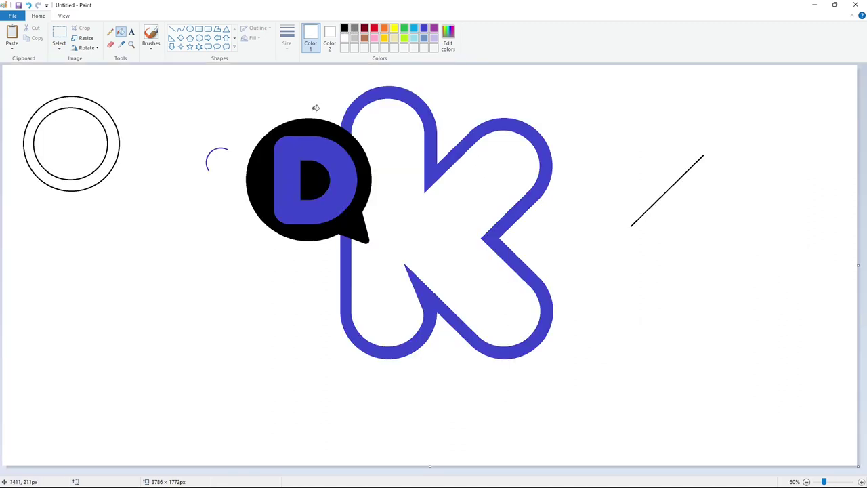
- Remove the leftover indigo arc and the two concentric guide circles by filling them white
left_click(226, 148)
left_click(344, 28)
left_click(112, 130)
left_click(344, 38)
left_click(113, 130)
- Add the black text "discovery" in Helvetica Rounded, size 300, across the lower part of the K
left_click(131, 32)
left_click(345, 29)
left_click(262, 309)
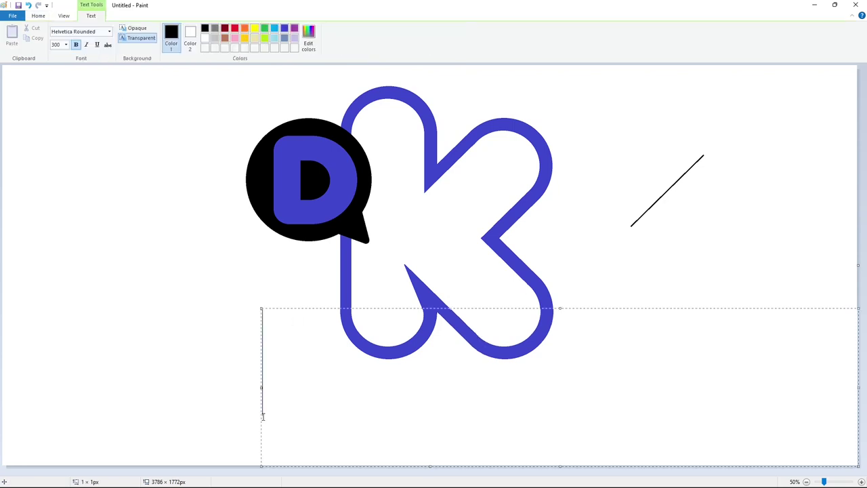
type("discovery")
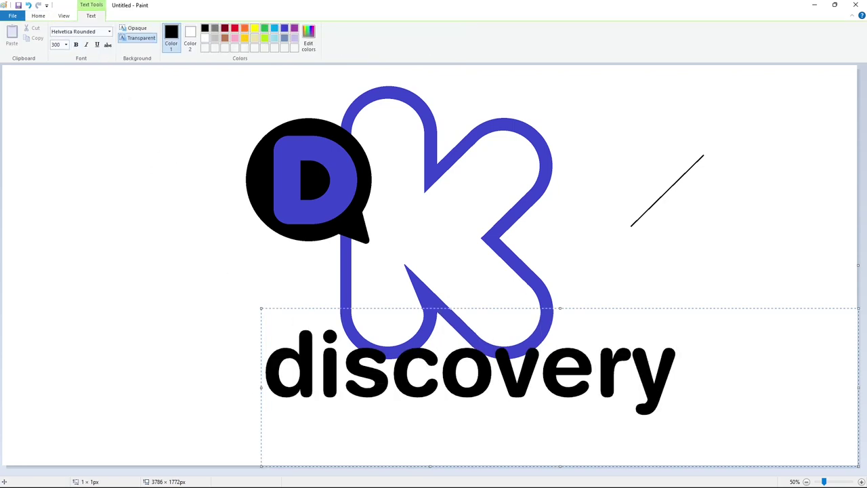
- Set the font size of "discovery" to 250 and move the text below the K
key("ctrl+a")
left_click(66, 44)
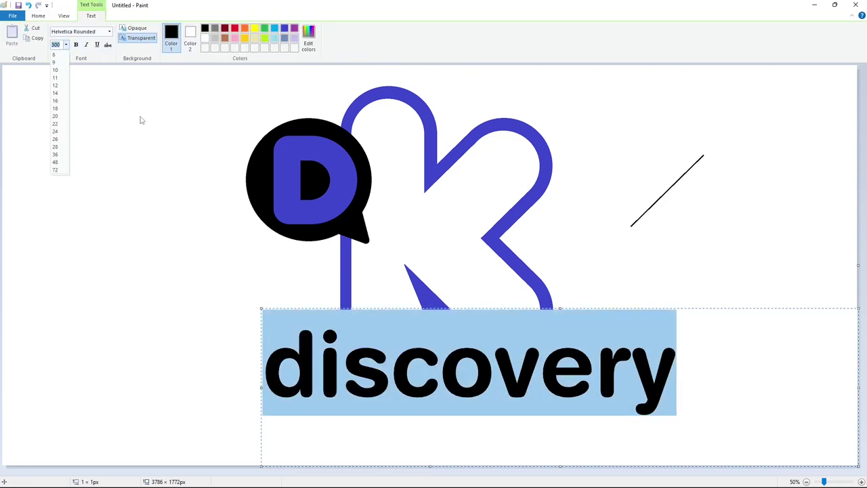
type("250")
left_click(468, 364)
left_click_drag(261, 308, 240, 356)
- Set the font size of "discovery" to 200 and place the text farther left and clear below the K
key("ctrl+a")
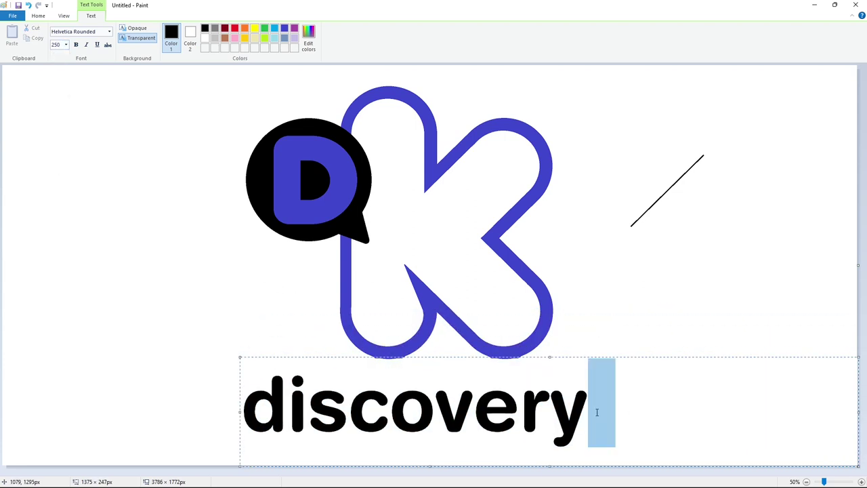
left_click(66, 44)
type("200")
key("Return")
key("End")
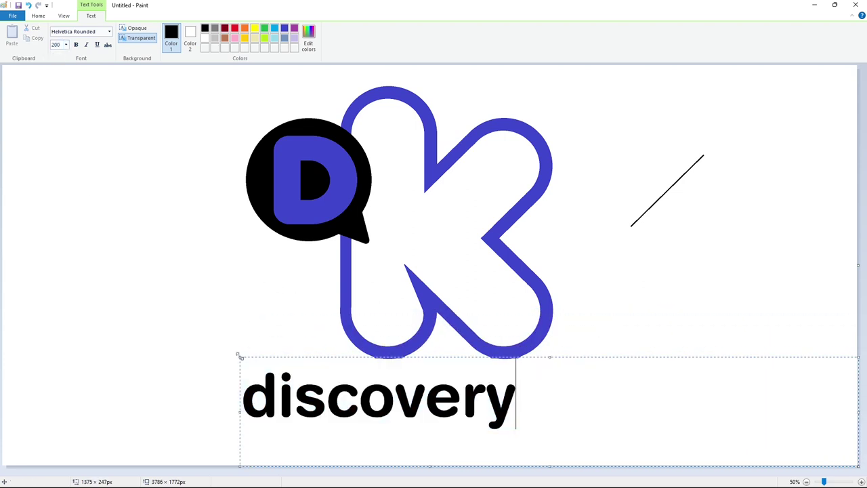
left_click_drag(240, 356, 222, 371)
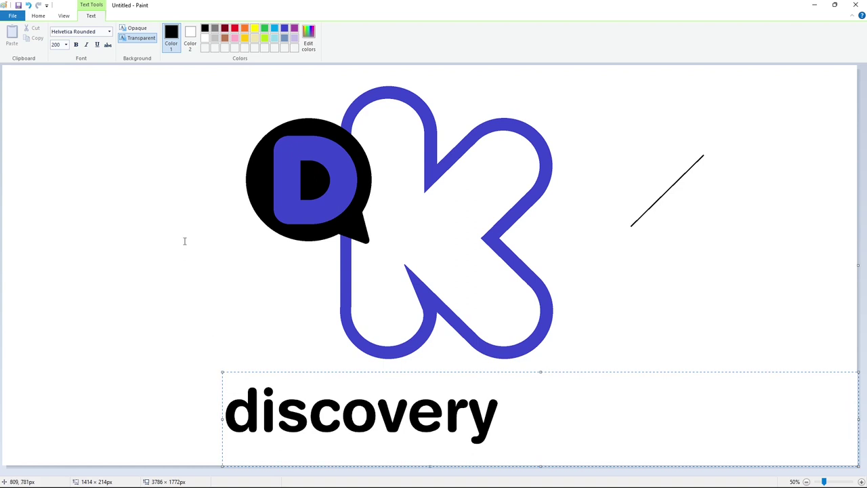
left_click(184, 240)
- Draw a vertical black line about 175 px tall just after the word "discovery"
left_click(171, 28)
left_click_drag(515, 394, 516, 429)
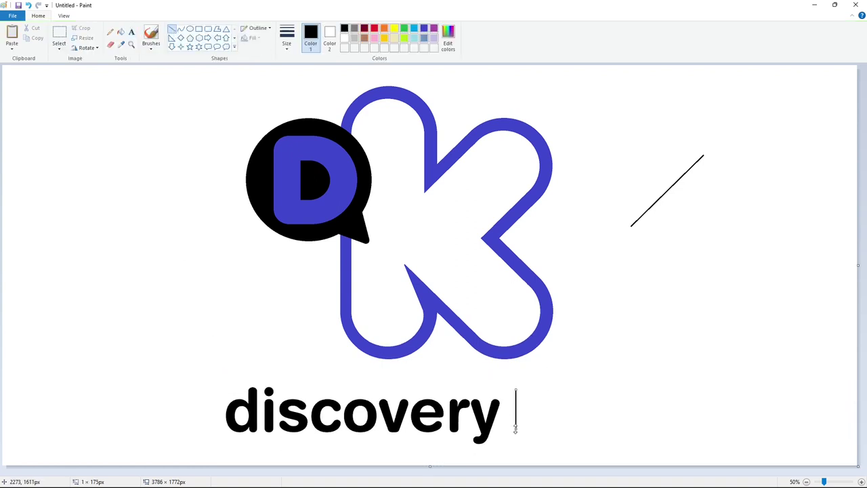
- Thicken the vertical black line after the word "discovery" into a bold, rounded stem for a letter k
key("ctrl+plus")
key("ctrl+plus")
key("ctrl+plus")
key("ctrl+plus")
key("ctrl+plus")
key("ctrl+plus")
key("ctrl+plus")
key("ctrl+plus")
key("ctrl+plus")
key("ctrl+plus")
key("ctrl+plus")
key("ctrl+plus")
key("ctrl+plus")
key("ctrl+plus")
key("ctrl+plus")
key("ctrl+plus")
key("ctrl+plus")
key("ctrl+plus")
key("ctrl+plus")
key("ctrl+plus")
left_click(581, 408)
- Draw thick black strokes for the k's arms, a slanted exclamation mark with its dot, and the stem of a d
mouse_move(535, 400)
left_mouse_down()
mouse_move(515, 418)
mouse_move(536, 427)
left_mouse_up()
left_click(642, 407)
mouse_move(557, 378)
left_mouse_down()
mouse_move(547, 420)
mouse_move(590, 429)
mouse_move(592, 389)
mouse_move(591, 433)
left_mouse_up()
left_click(617, 422)
left_click(651, 420)
- Draw a thin black ellipse about 139 px wide against the d's stem as its bowl, stretched slightly downward
left_click(189, 29)
left_click(287, 38)
left_click(305, 83)
left_click_drag(567, 402, 560, 399)
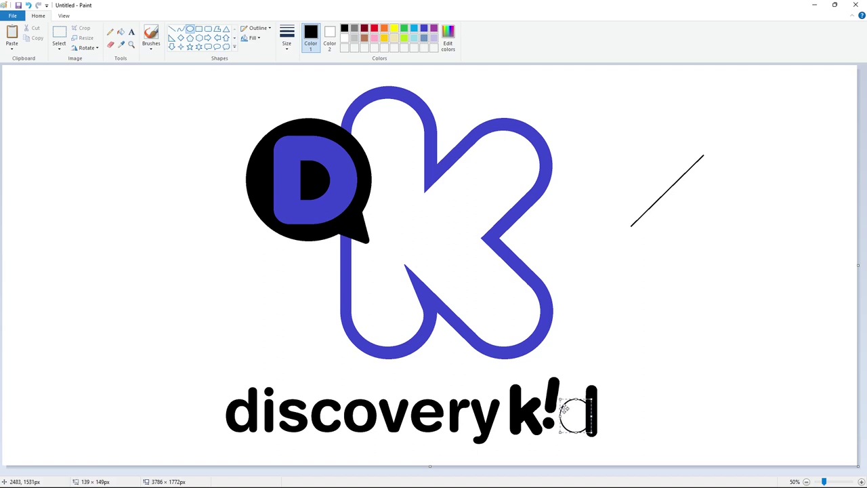
left_click_drag(576, 432, 577, 435)
left_click(577, 441)
- Draw a smaller ellipse inside the d's bowl and fill the ring between the two ellipses with black
left_click_drag(571, 406, 586, 427)
left_click(296, 143)
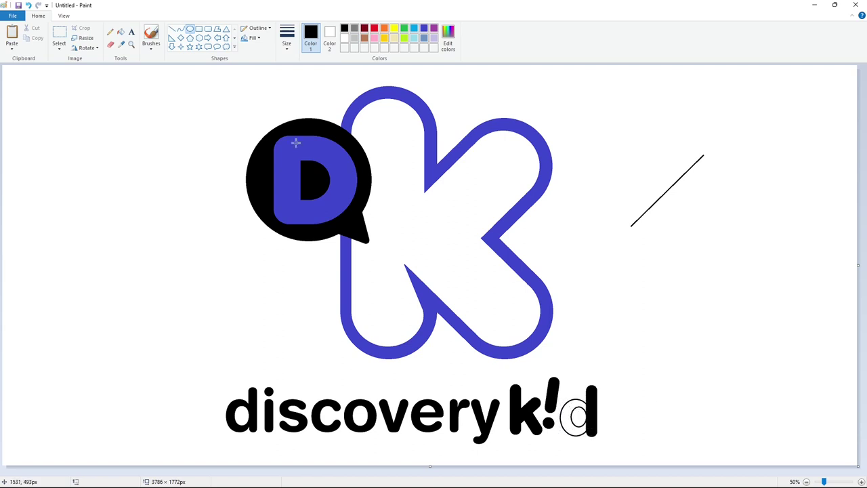
left_click(121, 32)
left_click(576, 415)
- Draw thin black curves for the upper-left outline of a letter s just after the d
left_click(181, 29)
left_click(286, 37)
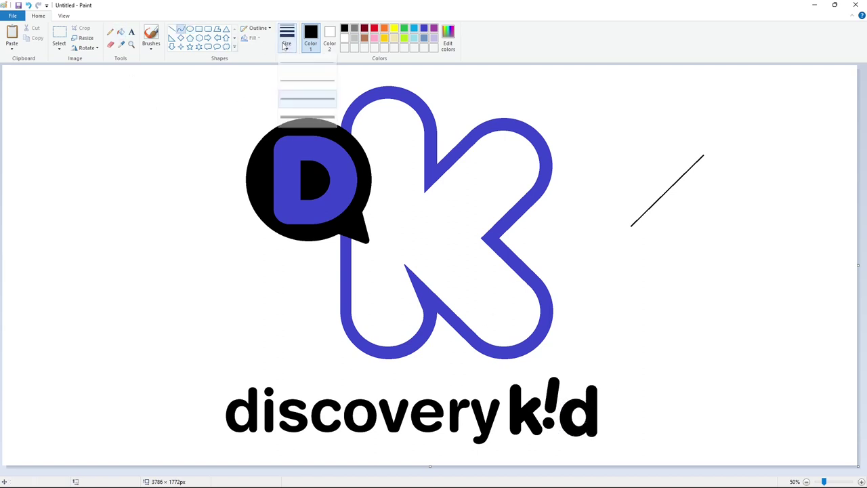
left_click(305, 99)
left_click(287, 41)
left_click(305, 83)
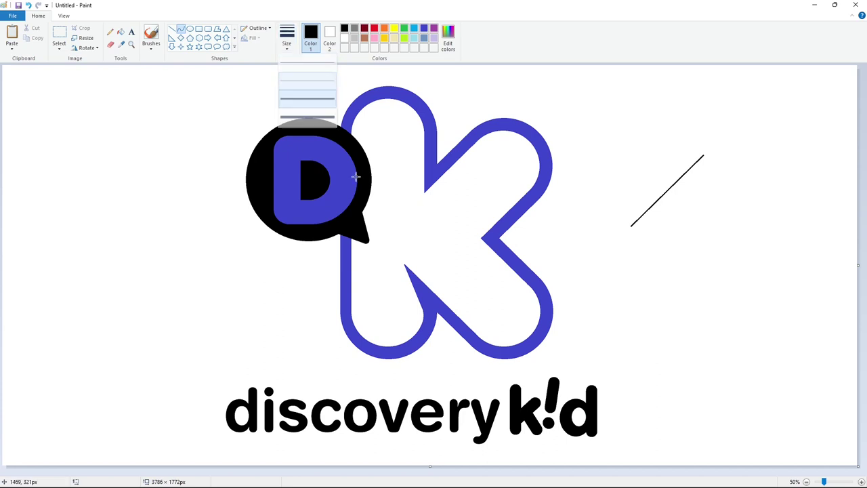
left_click_drag(601, 412, 601, 413)
left_click_drag(611, 405, 612, 396)
left_click(600, 402)
left_click(689, 405)
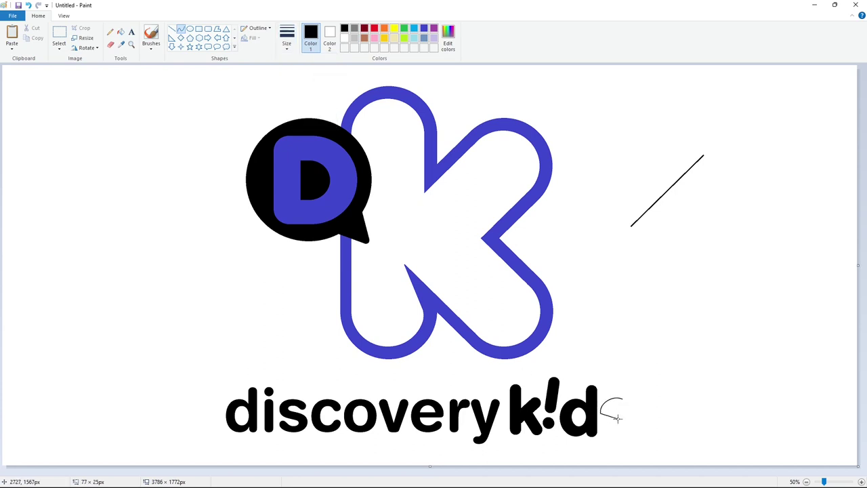
- Draw thin black curves for the upper end and the inner edges of the s outline
left_click_drag(620, 426, 621, 428)
left_click_drag(621, 423, 624, 419)
left_click(624, 425)
left_click(670, 425)
left_click(611, 426)
left_click(664, 418)
- Close the lower part of the s outline with thin curves and fill the letter with black
left_click_drag(612, 425, 607, 433)
left_click(607, 432)
left_click(644, 431)
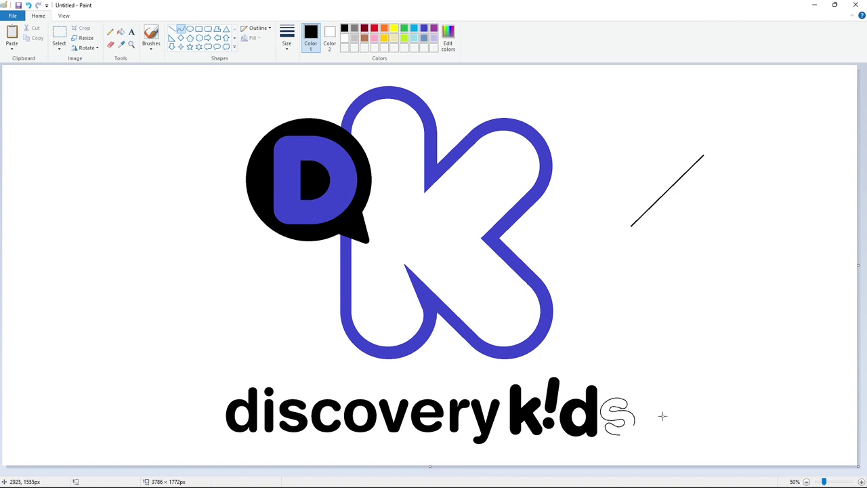
left_click_drag(640, 420, 622, 434)
left_click(121, 32)
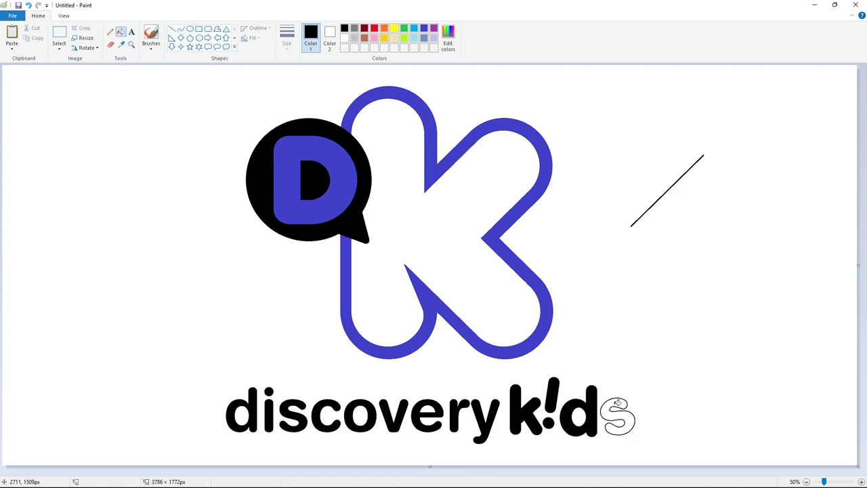
left_click(617, 415)
- Trim the uneven edges of the letter s with short white lines
scroll(671, 453, "up", 1)
scroll(671, 453, "down", 3)
left_click(171, 29)
left_click(345, 37)
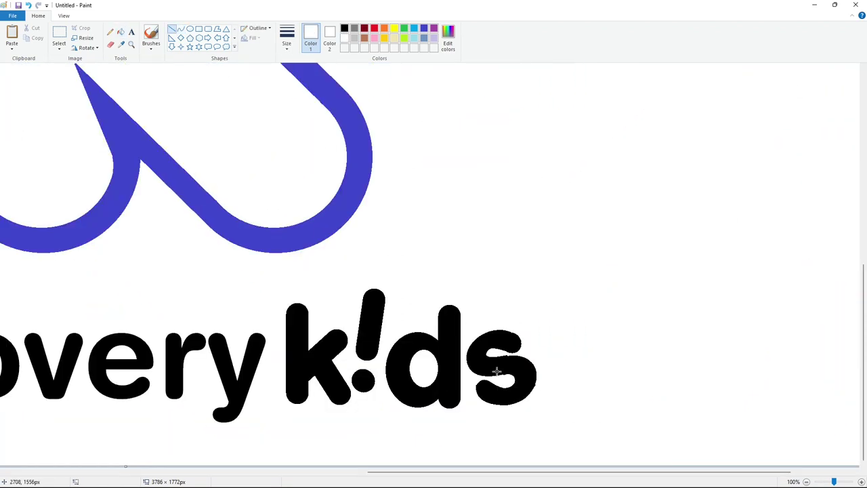
left_click_drag(537, 383, 532, 393)
left_click_drag(472, 393, 474, 397)
left_click(565, 387)
left_click_drag(502, 355, 509, 354)
scroll(611, 390, "down", 1)
- Remove the diagonal construction line beside the K by filling it with white
left_click(120, 32)
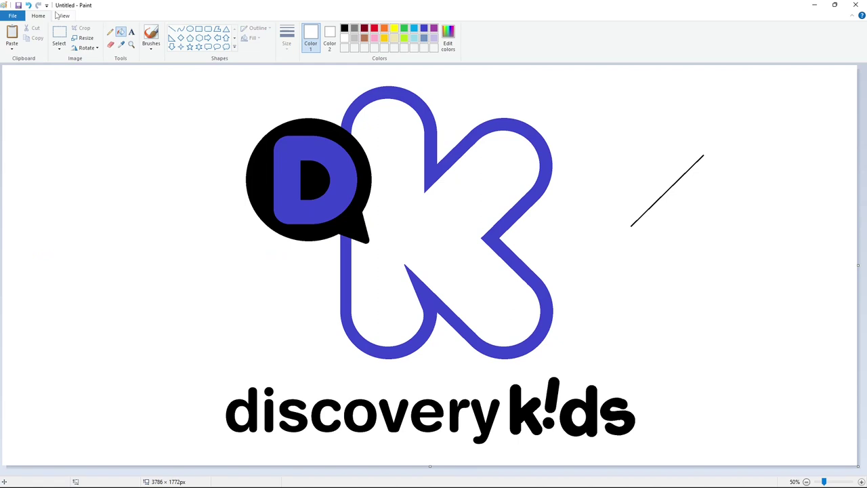
left_click(677, 181)
- Mix a custom dark navy blue, starting from the turquoise blue palette color
left_click(414, 28)
left_click(448, 38)
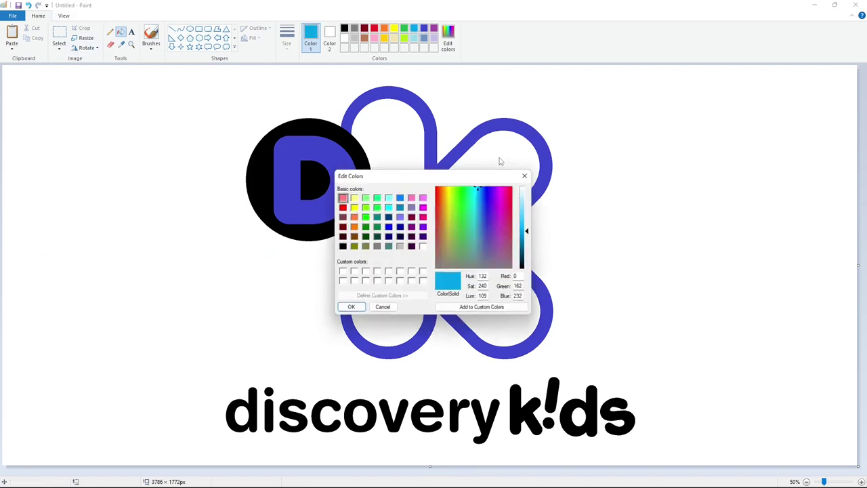
left_click(485, 196)
left_click_drag(525, 218, 529, 238)
left_click(353, 309)
- Mix a custom medium green from the green palette color and fill the inside of the K with it
left_click(404, 27)
left_click(447, 37)
left_click(460, 205)
left_click(349, 308)
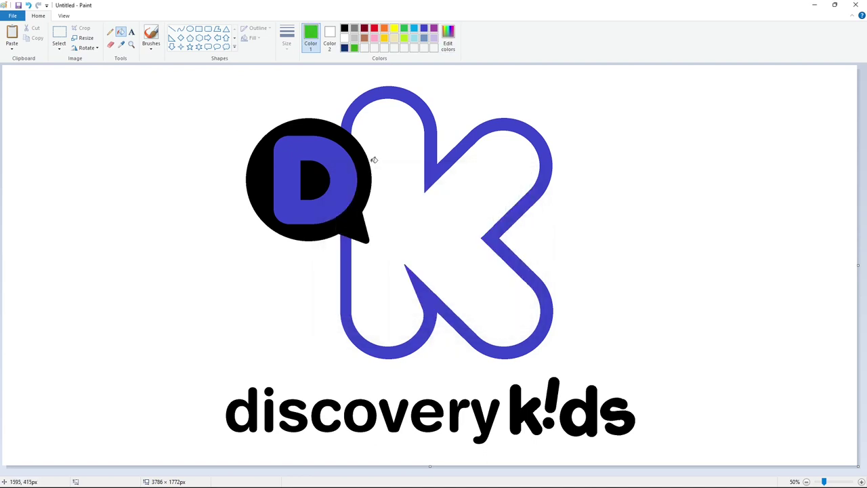
left_click(400, 158)
- Fill the K's outline, the speech bubble and the opening of the D with the custom navy blue
left_click(345, 48)
left_click(391, 91)
left_click(350, 140)
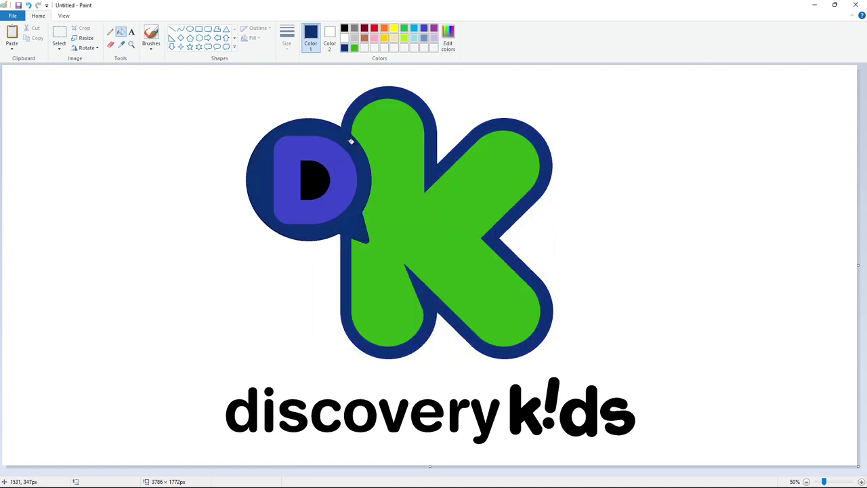
left_click(315, 177)
- Fill the letter D in the speech bubble with yellow, leaving its opening navy blue
left_click(393, 27)
left_click(315, 168)
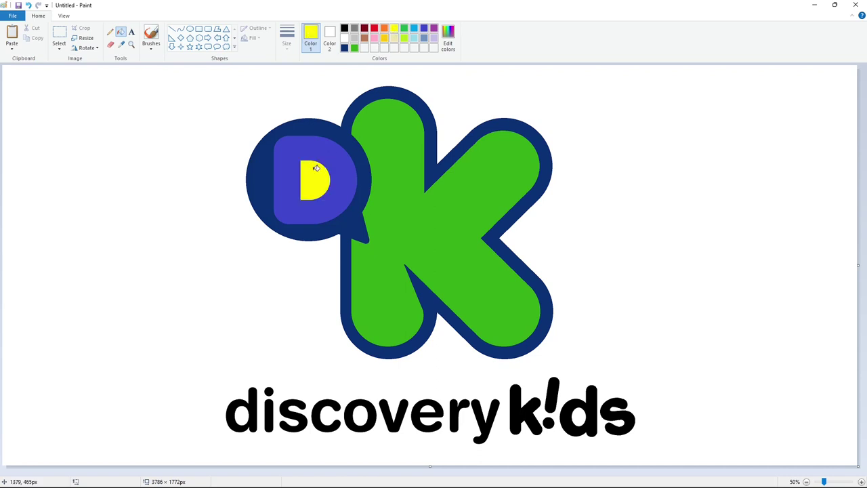
key("ctrl+z")
left_click(332, 161)
- Mix a brighter version of the custom green and fill the inside of the K with it
left_click(353, 49)
left_click(448, 37)
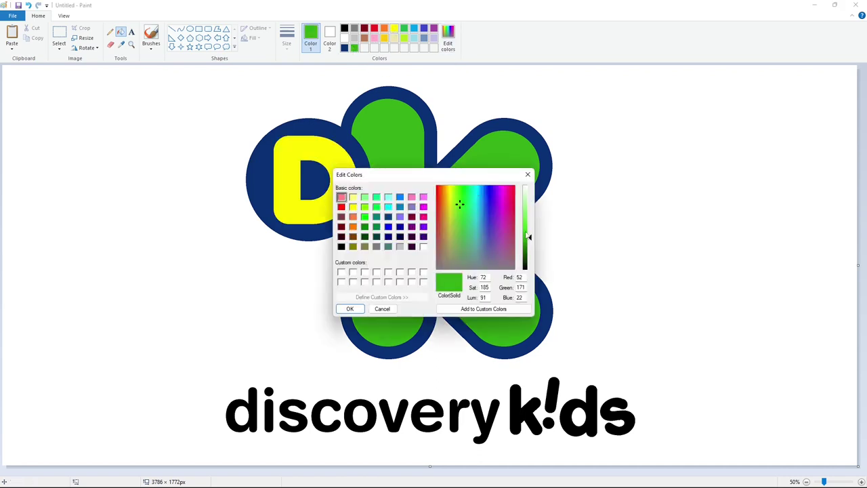
left_click_drag(529, 236, 526, 226)
left_click(350, 308)
left_click(398, 228)
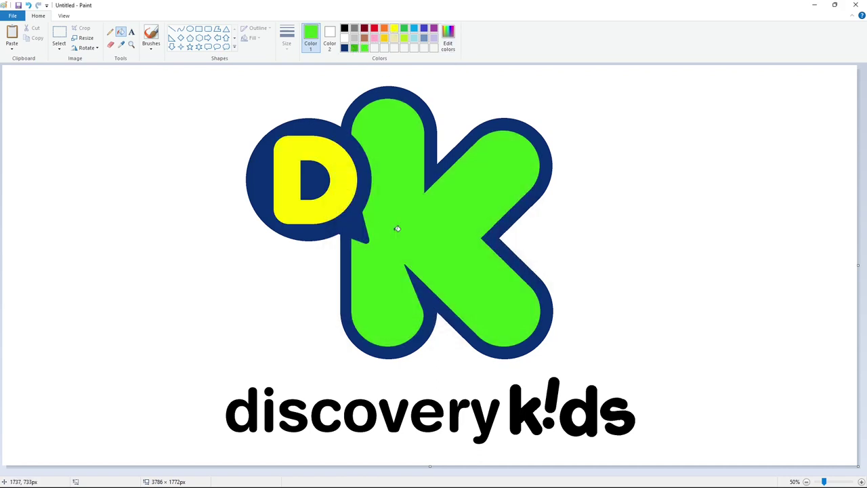
- Fill all letters of the word "discovery" with the custom navy blue
left_click(345, 47)
left_click(237, 413)
left_click(269, 417)
left_click(269, 394)
left_click(285, 408)
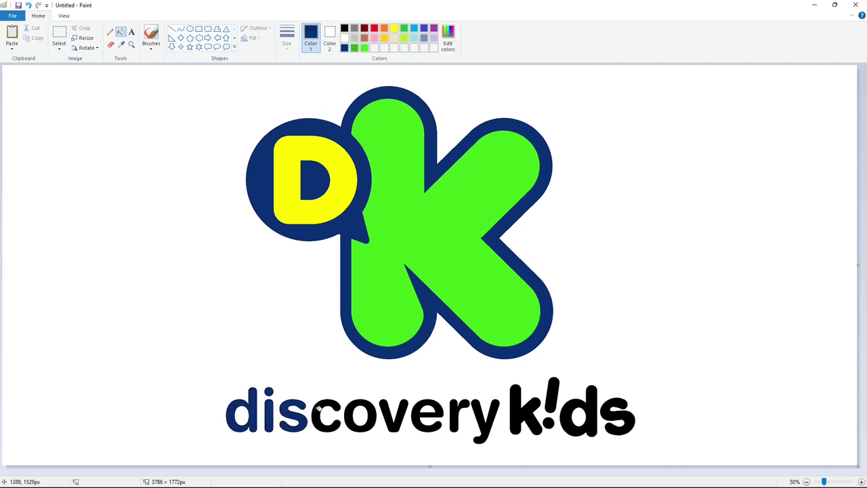
left_click(317, 408)
left_click(351, 412)
left_click(389, 417)
left_click(420, 419)
left_click(458, 416)
left_click(482, 417)
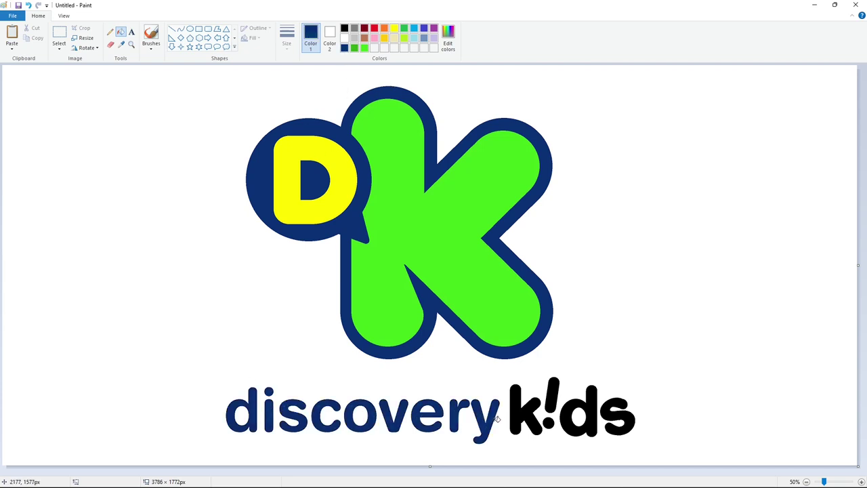
- Fill the letters and the exclamation mark of "k!ds" with the custom navy blue
left_click(515, 417)
left_click(552, 399)
left_click(550, 422)
left_click(568, 418)
left_click(612, 415)
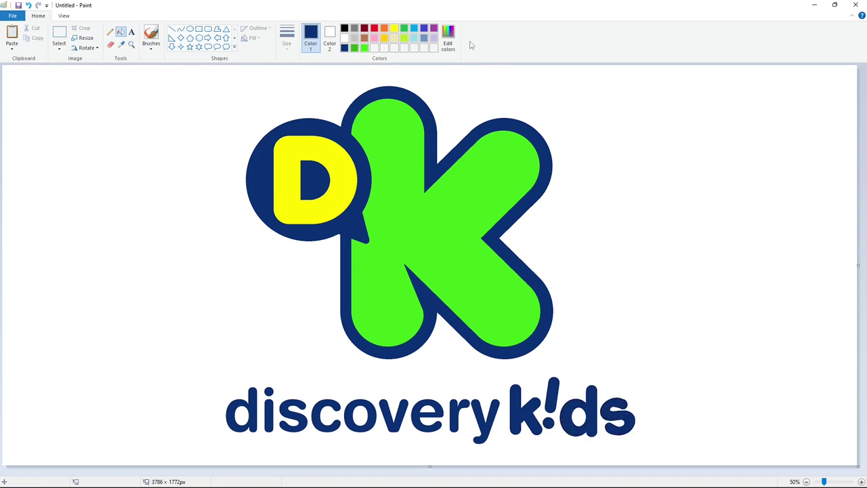